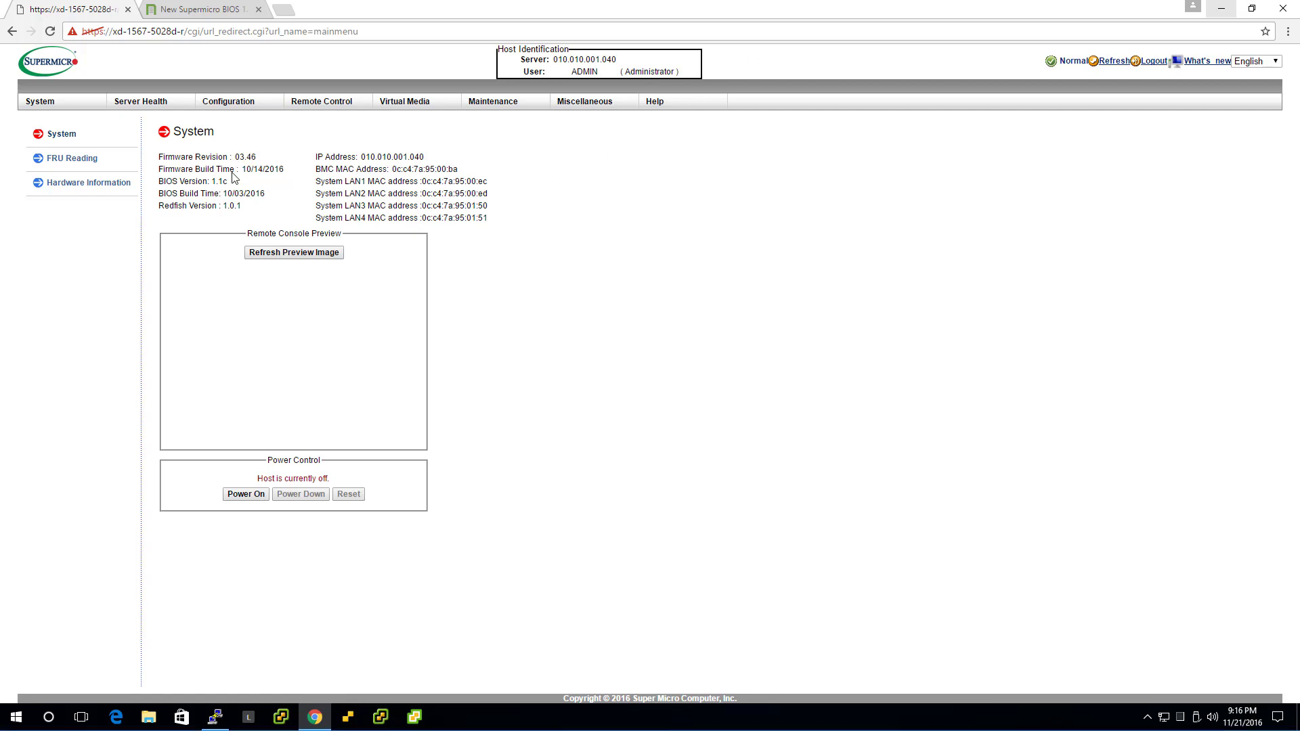
# Skim the TinkerTry BIOS and IPMI article, then return to the IPMI System page
pyautogui.click(204, 9)
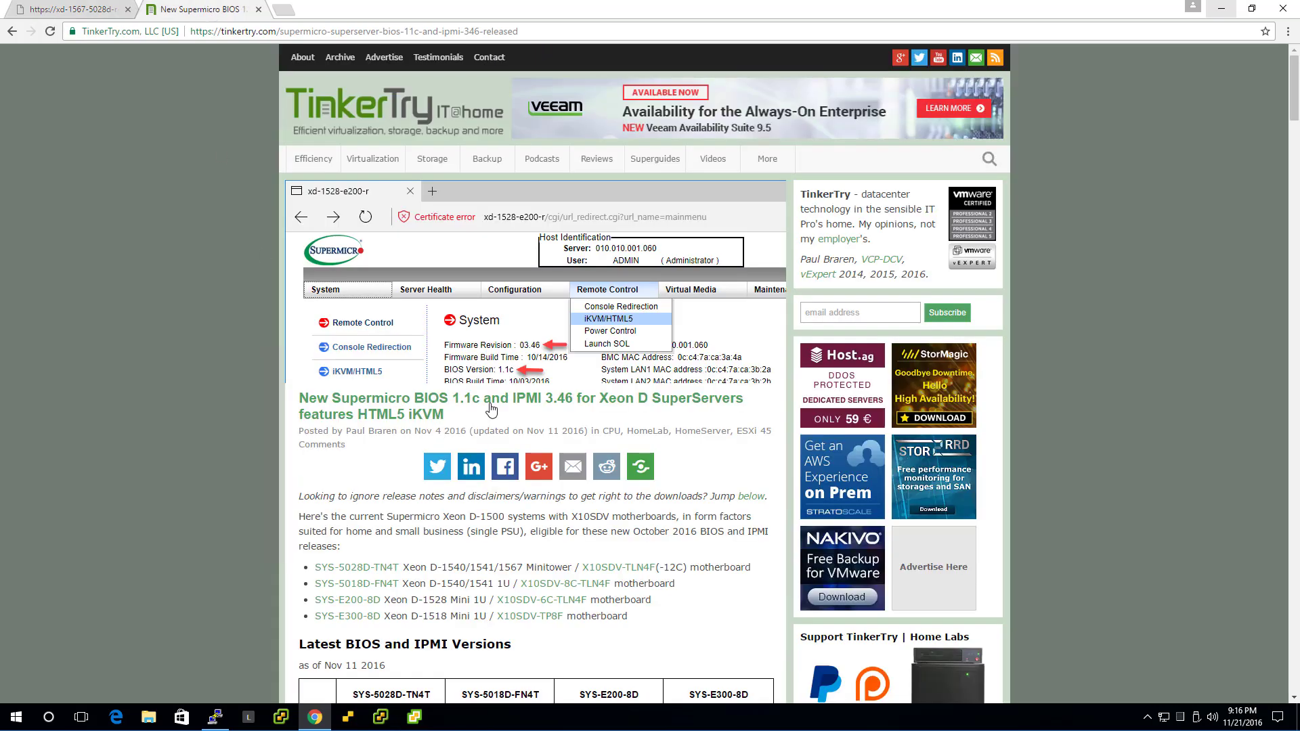
pyautogui.scroll(-2, 47, 369)
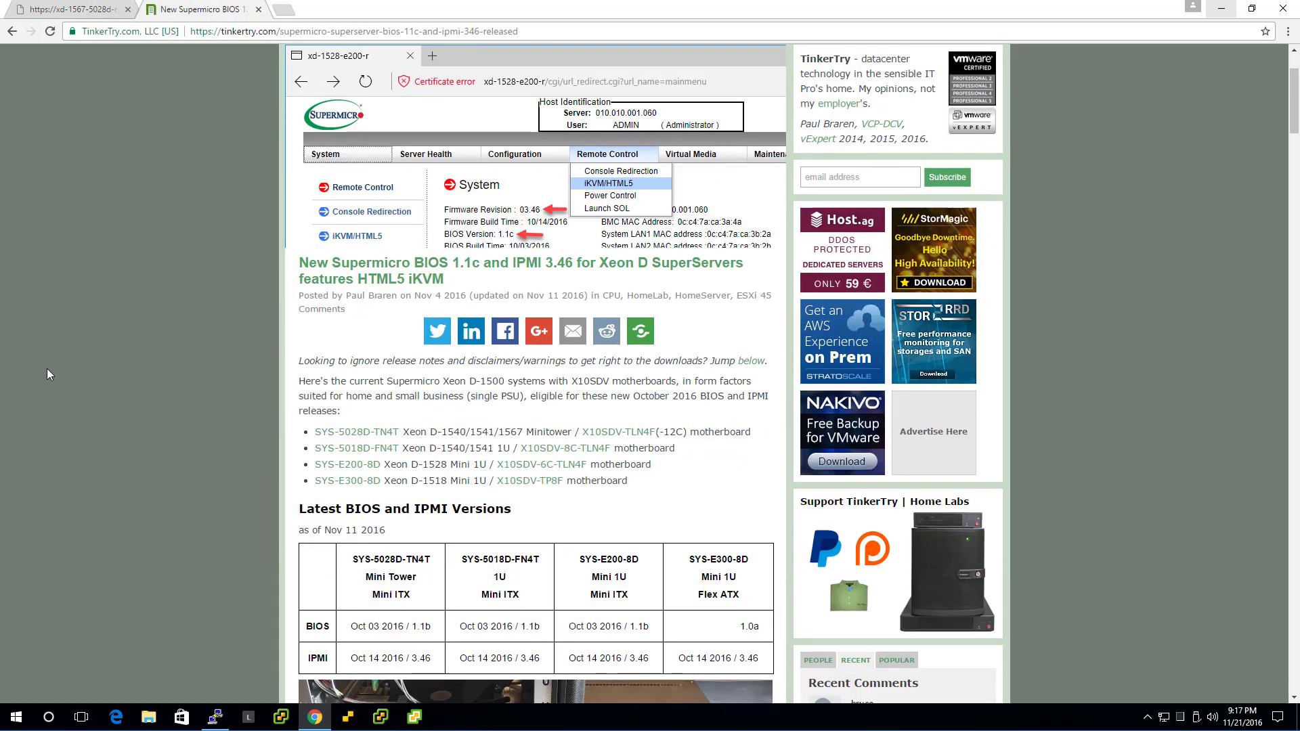
pyautogui.scroll(2, 405, 463)
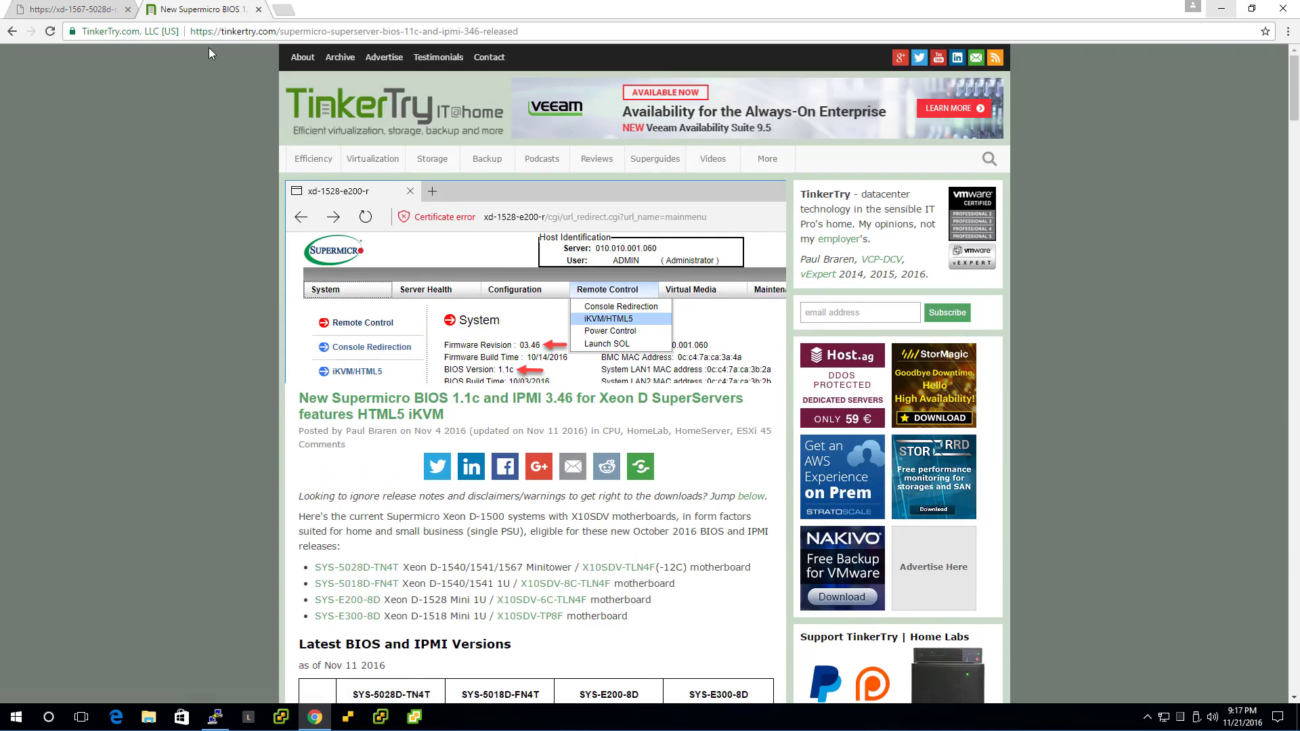
pyautogui.click(106, 14)
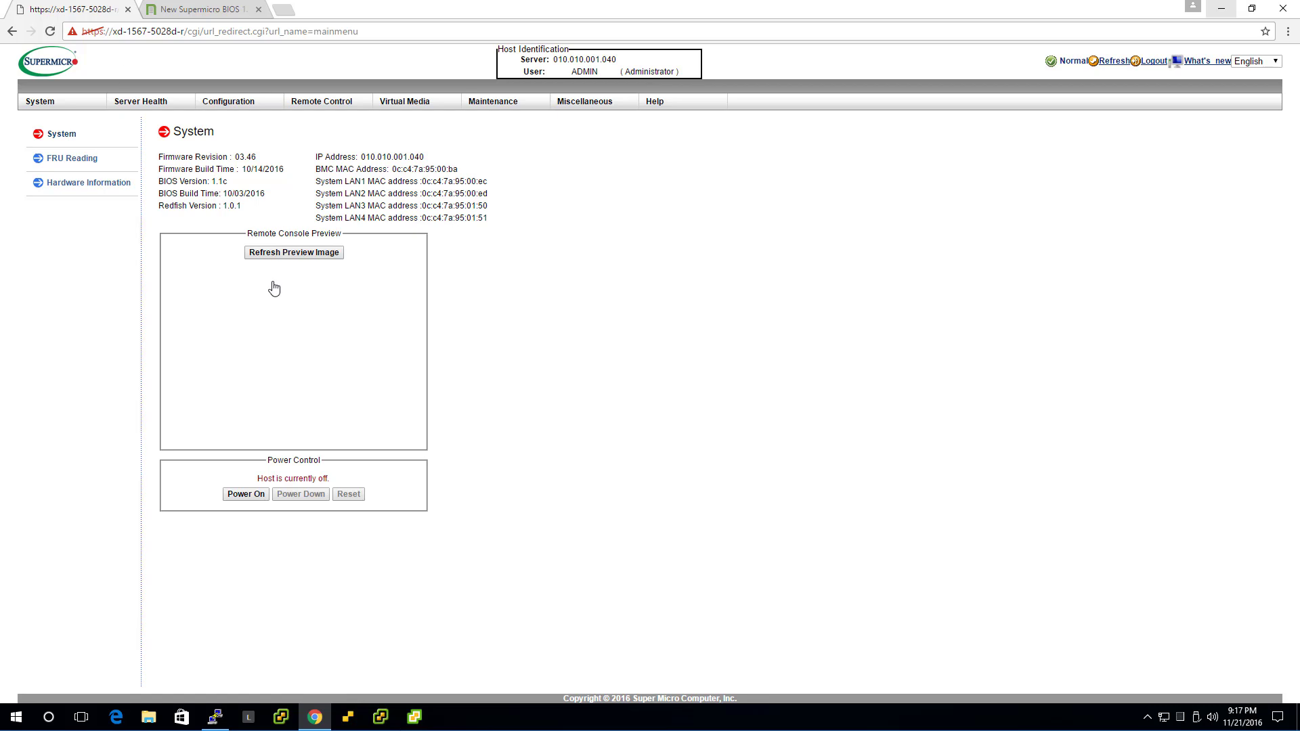
# Launch the HTML5 iKVM console from Remote Control > iKVM/HTML5 and check its menus
pyautogui.moveTo(322, 103)
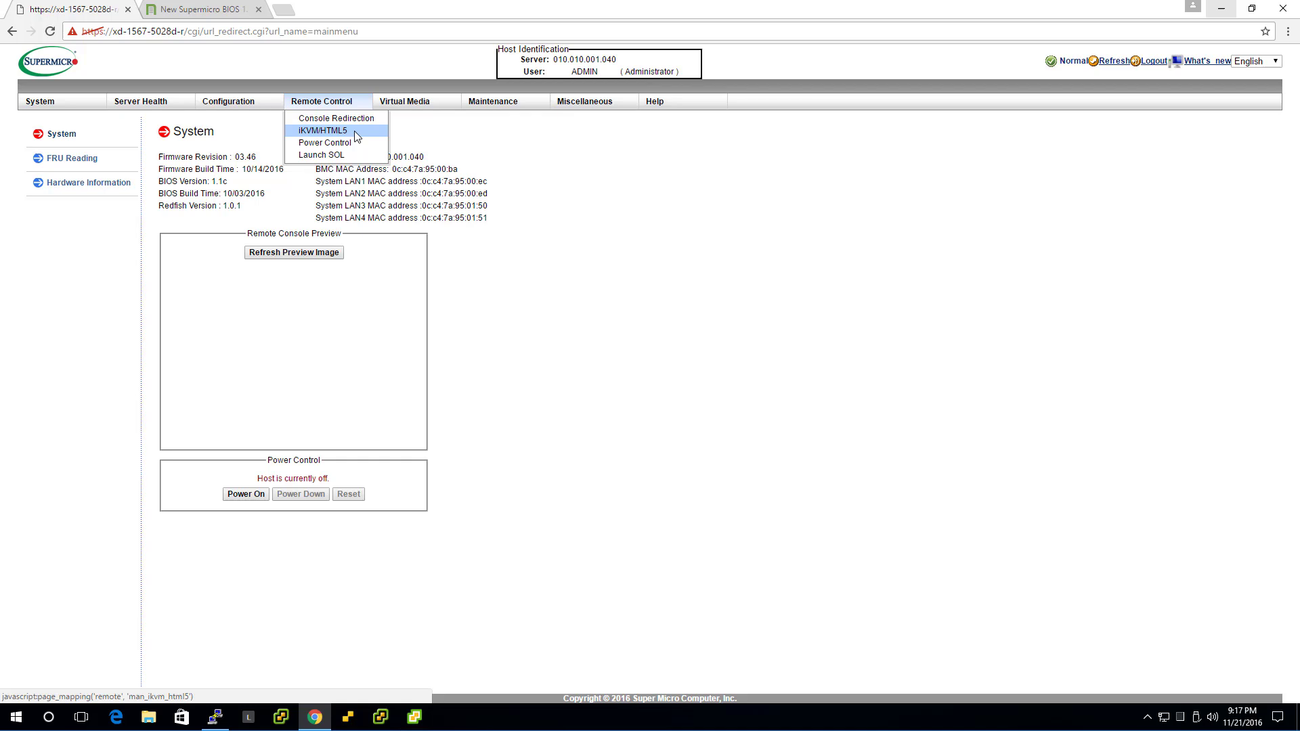
pyautogui.click(323, 130)
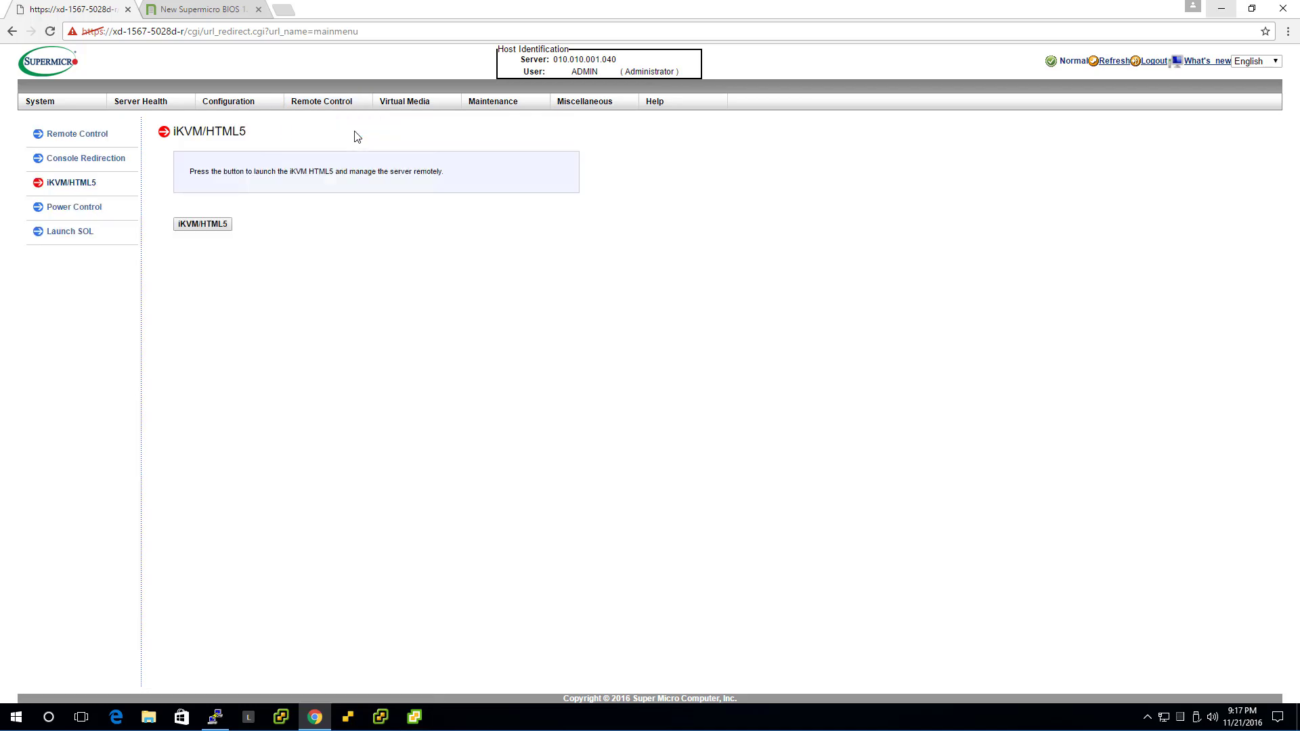
pyautogui.click(209, 232)
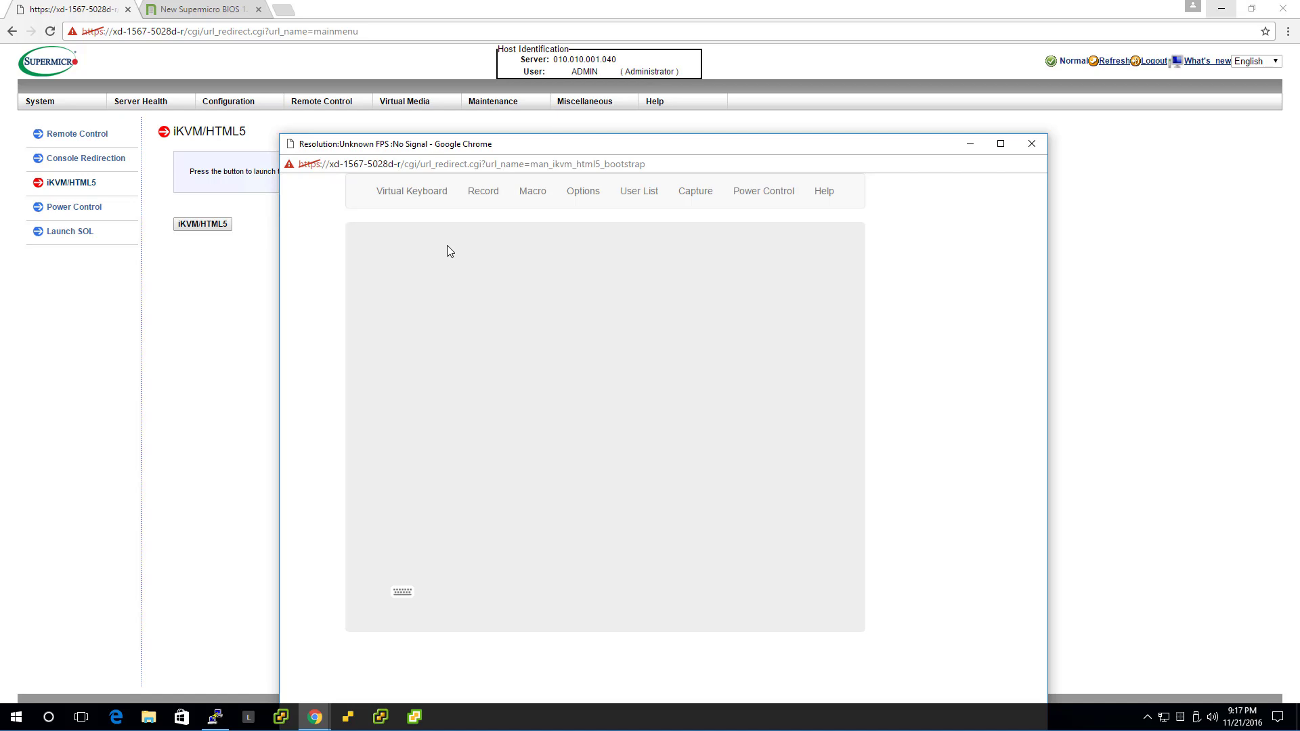
pyautogui.click(435, 199)
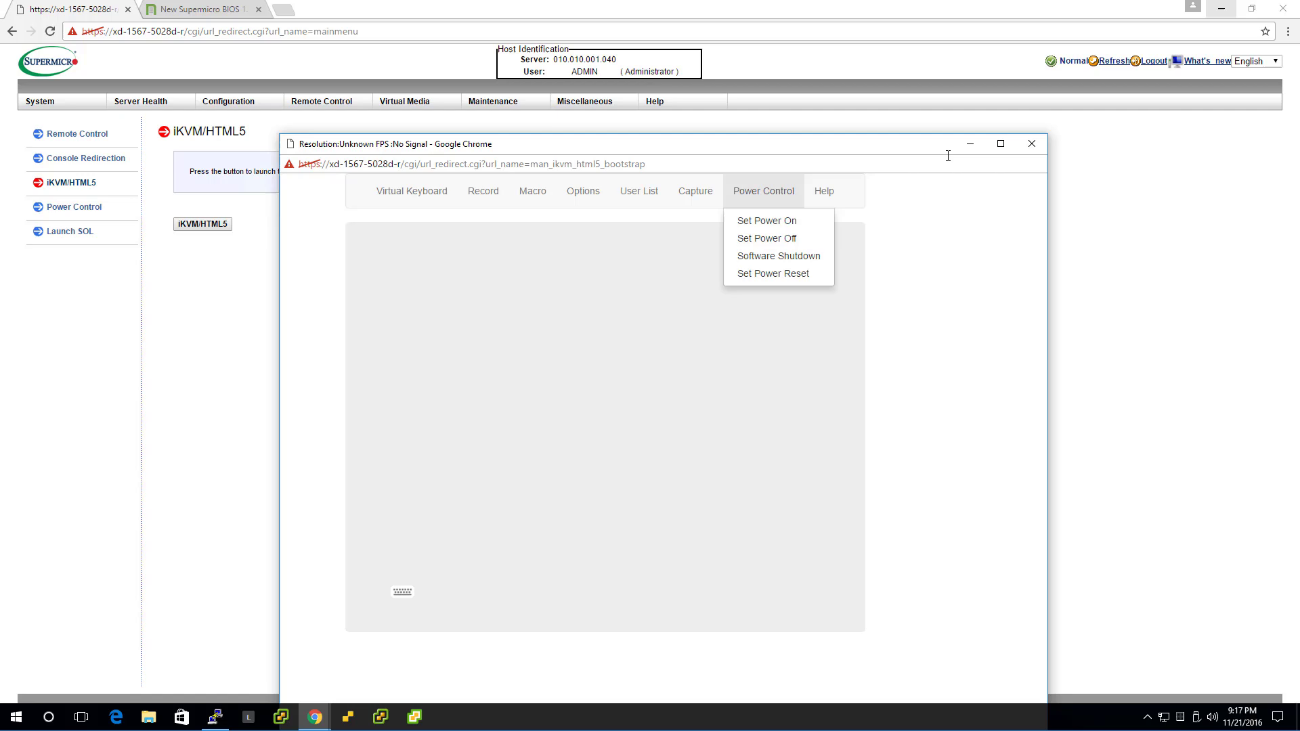
pyautogui.click(777, 203)
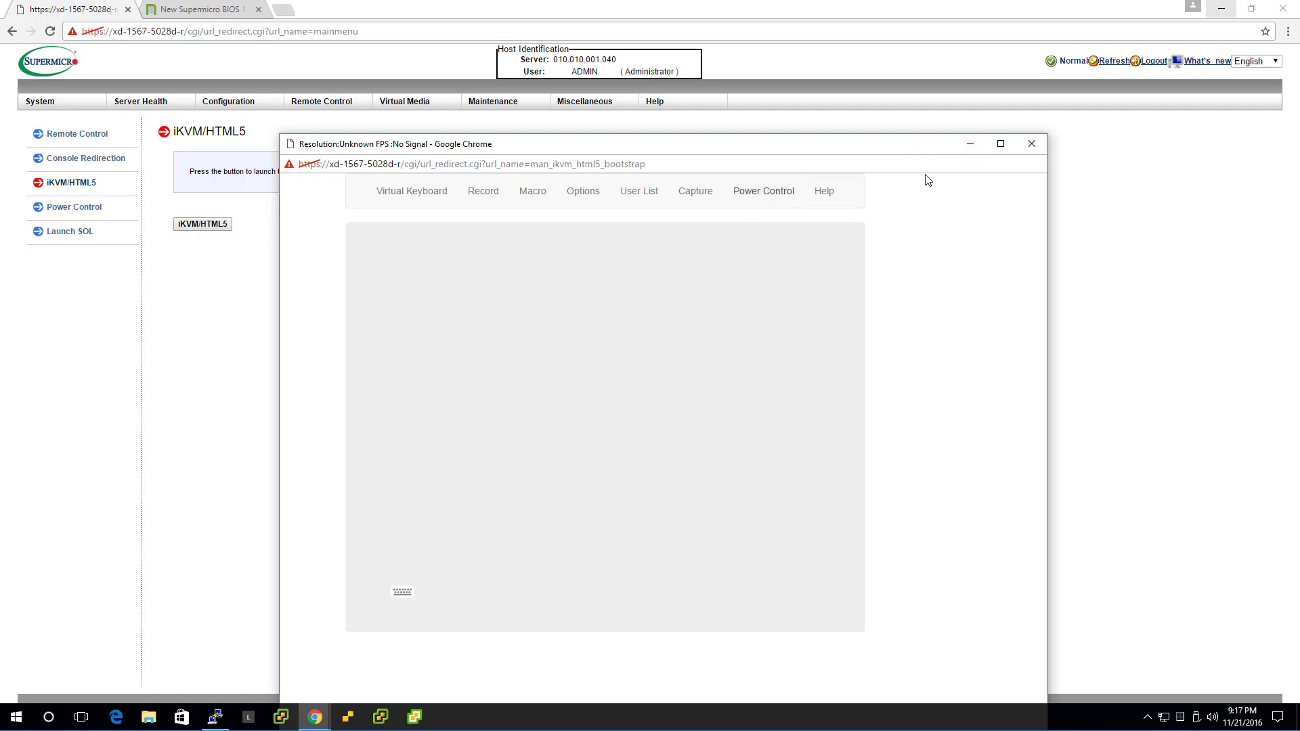
# Minimize the iKVM console and go to Virtual Media > CD-ROM Image
pyautogui.click(970, 146)
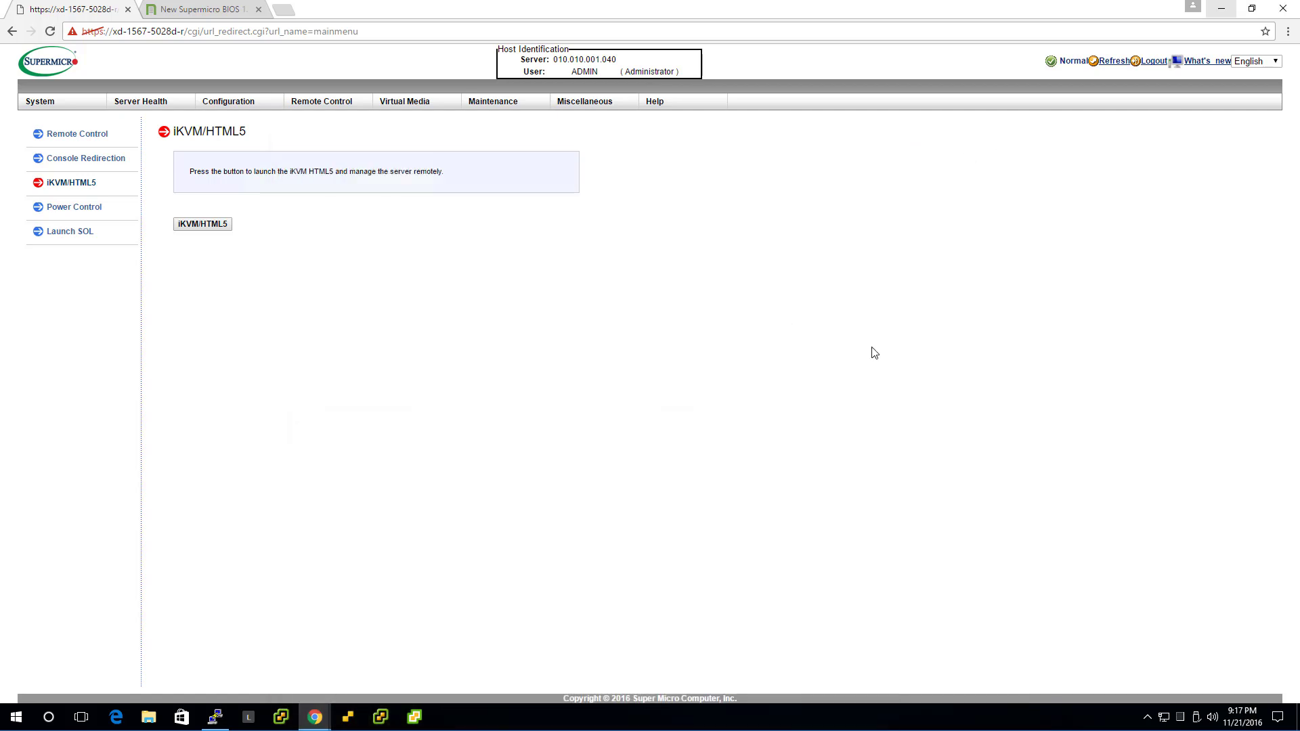
pyautogui.click(424, 107)
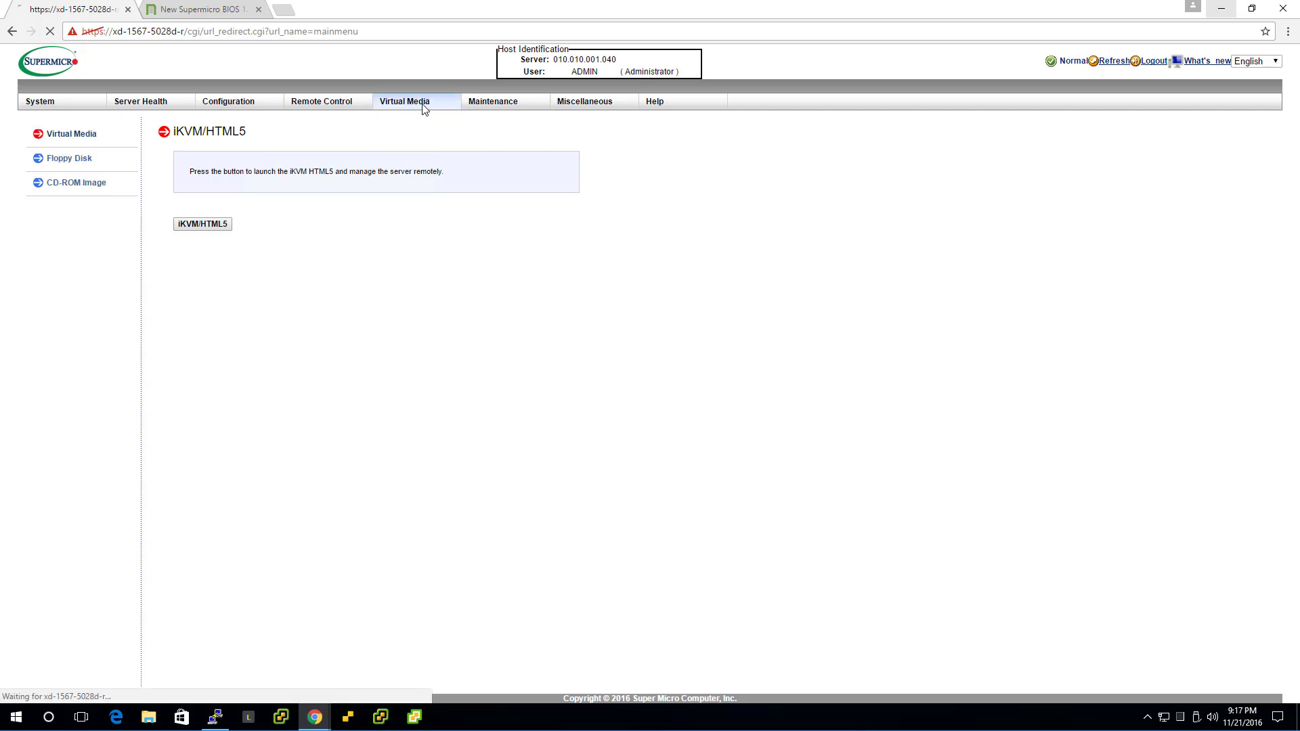
pyautogui.click(96, 185)
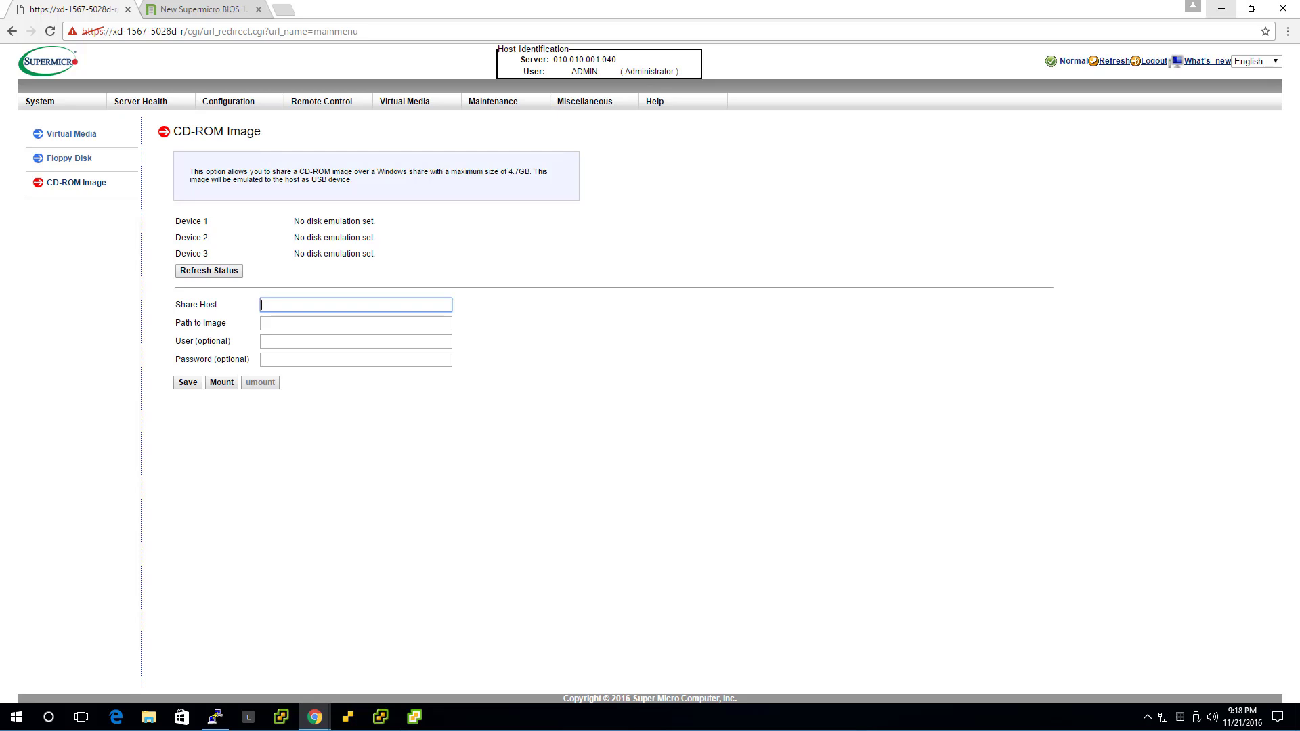
# Create a new folder named 'isos' on the C: drive
pyautogui.moveTo(0, 458); pyautogui.dragTo(601, 437)
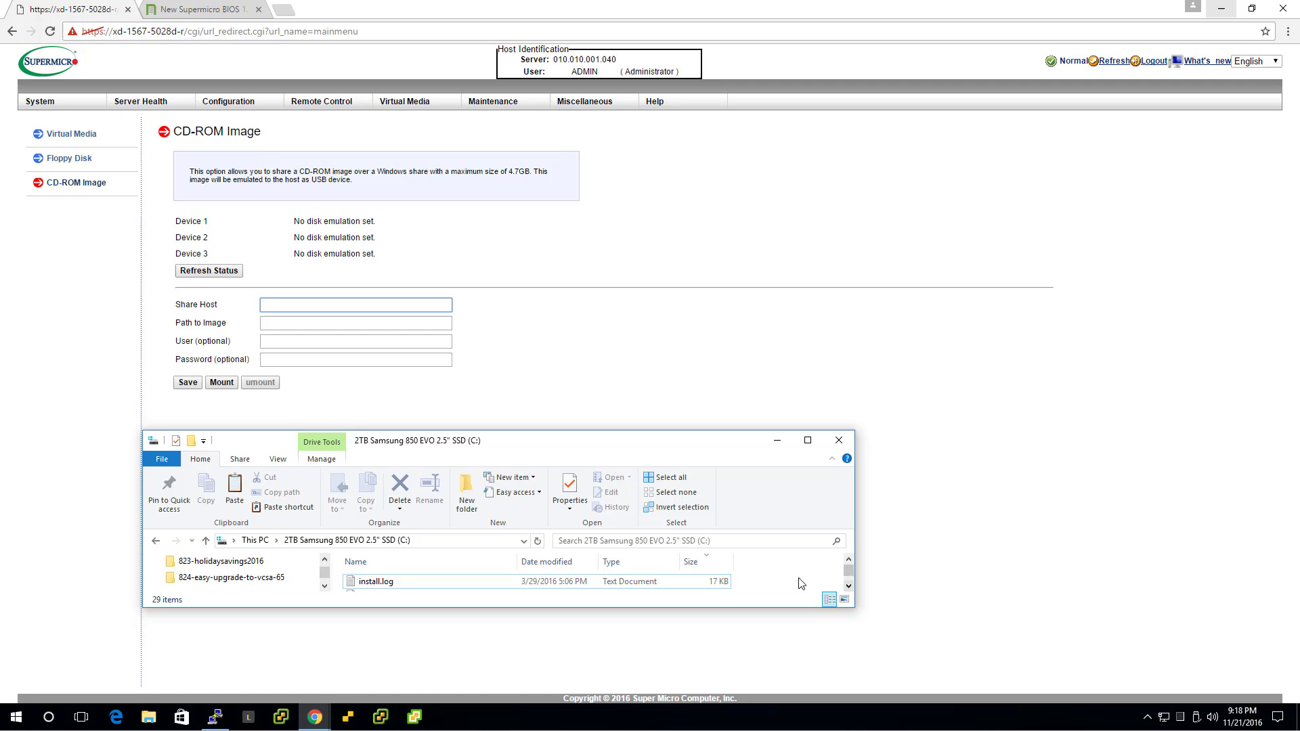
pyautogui.rightClick(776, 581)
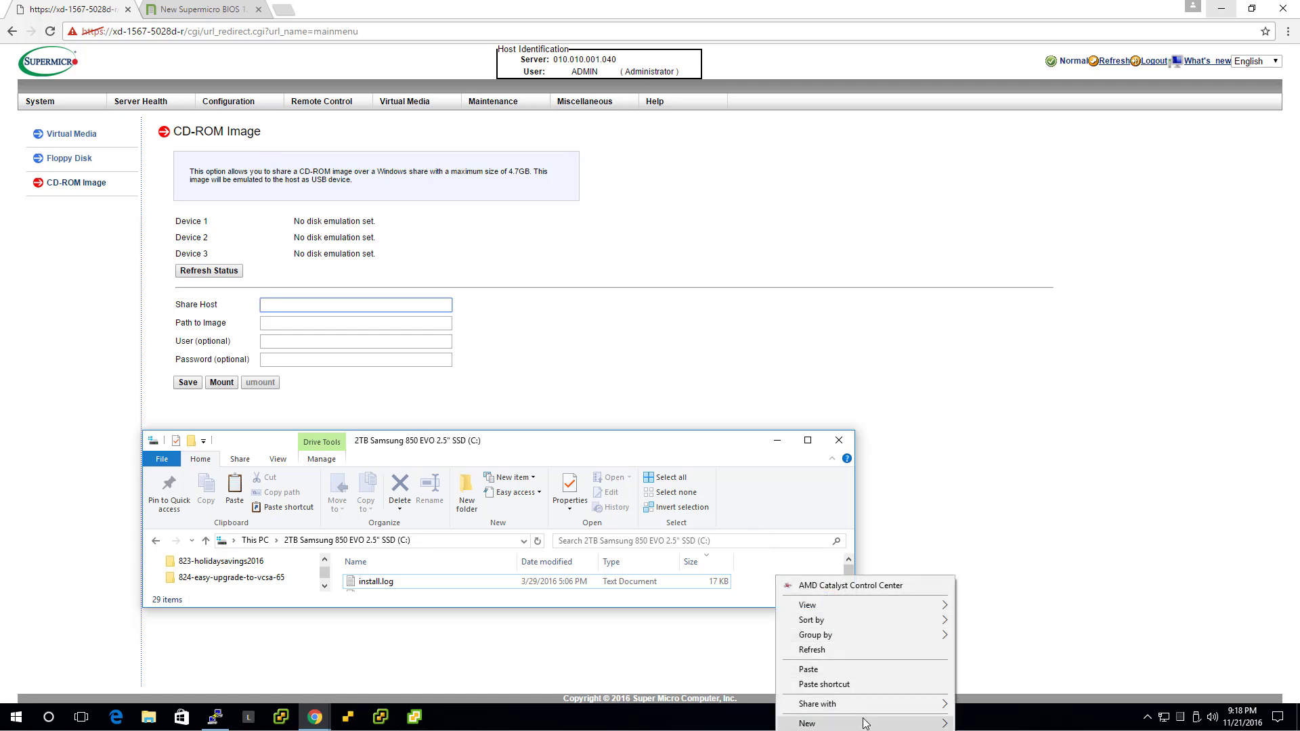
pyautogui.moveTo(916, 722)
pyautogui.click(981, 724)
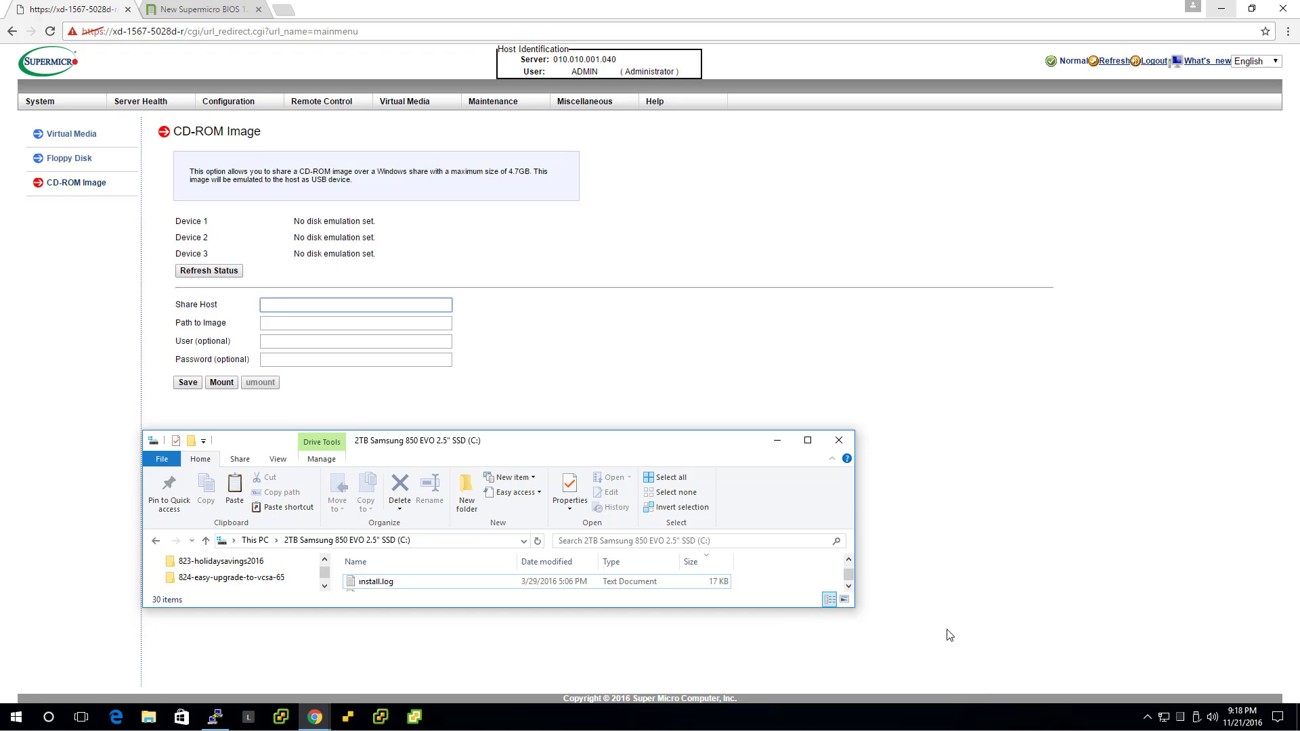
pyautogui.write('isos')
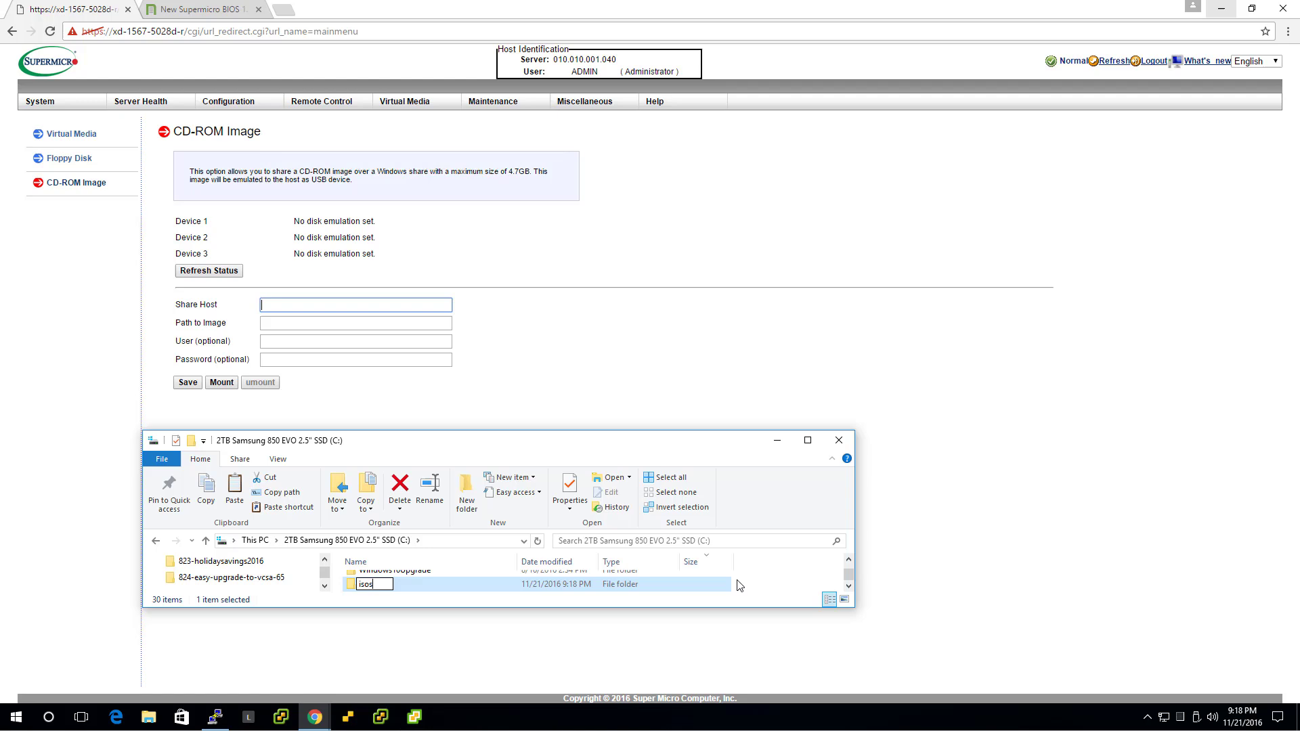
pyautogui.press('Return')
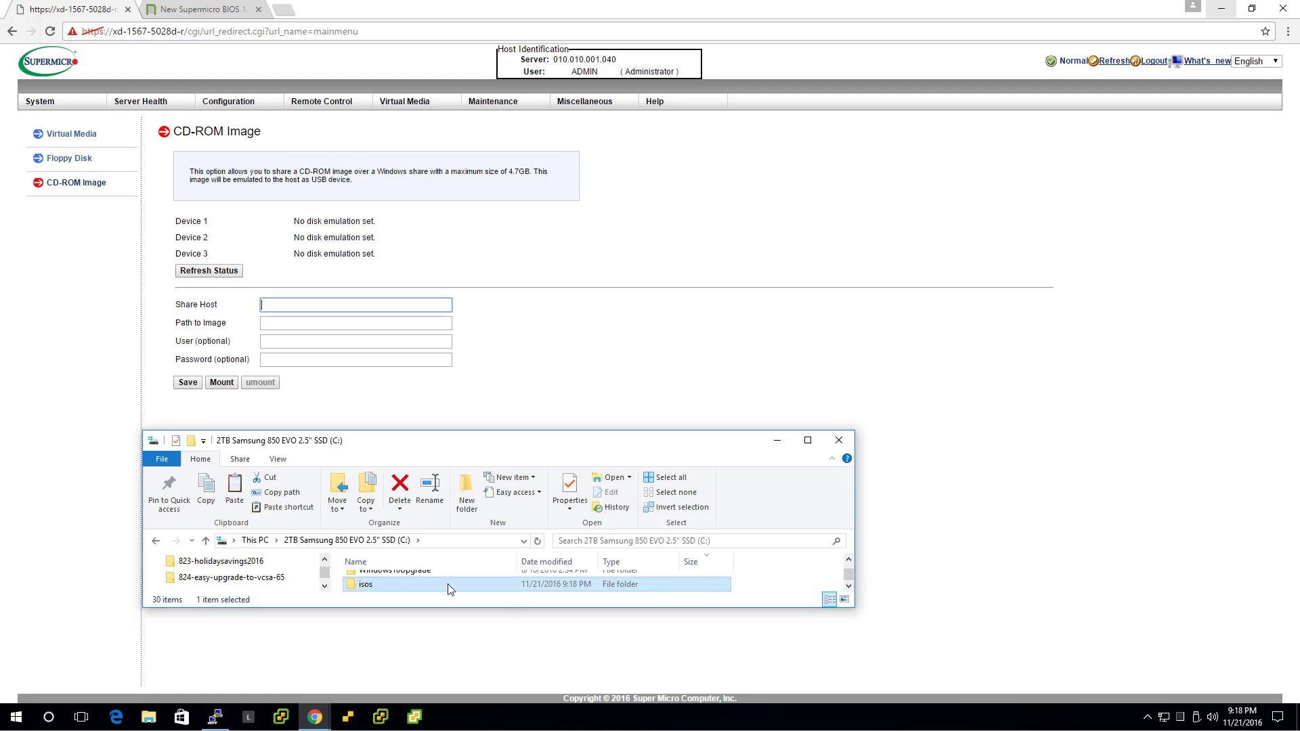
# Paste the VCSA and ESXi installer ISOs into isos, widen the Name column, then return to C:
pyautogui.hotkey('alt', 'Tab')
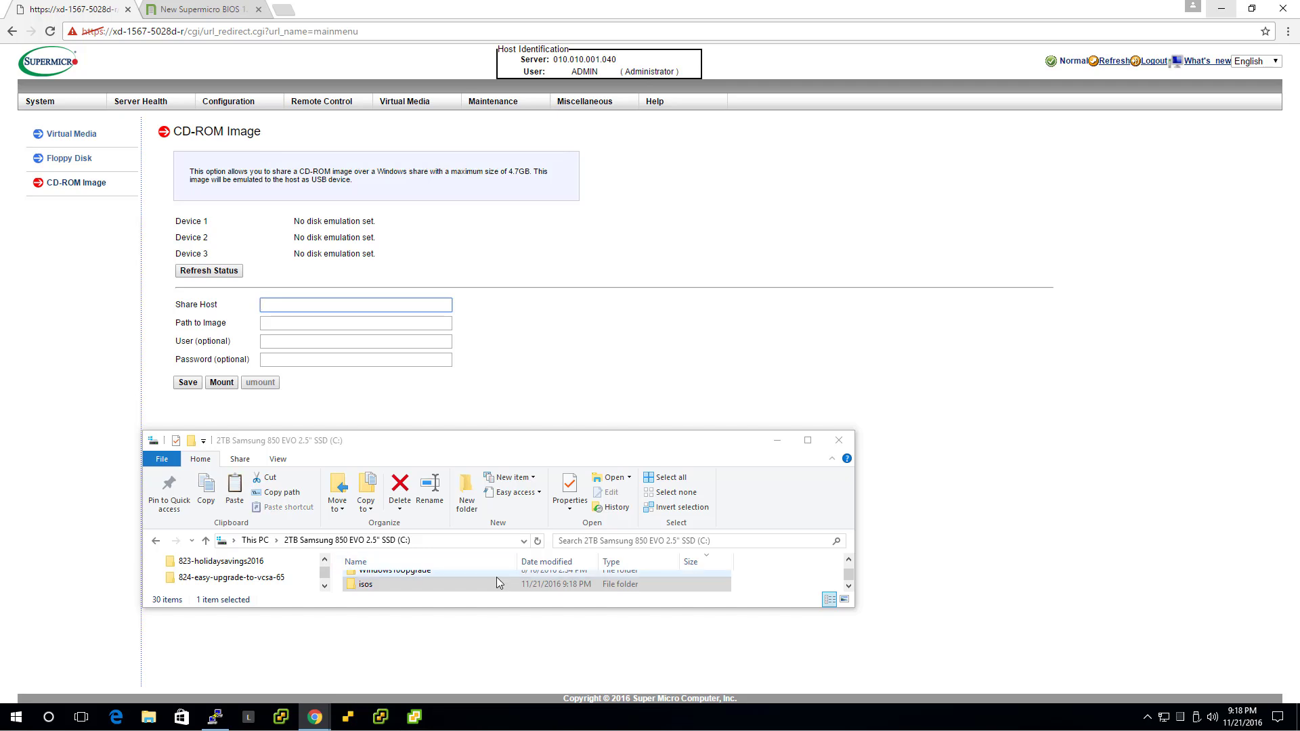
pyautogui.click(478, 586)
pyautogui.doubleClick(478, 586)
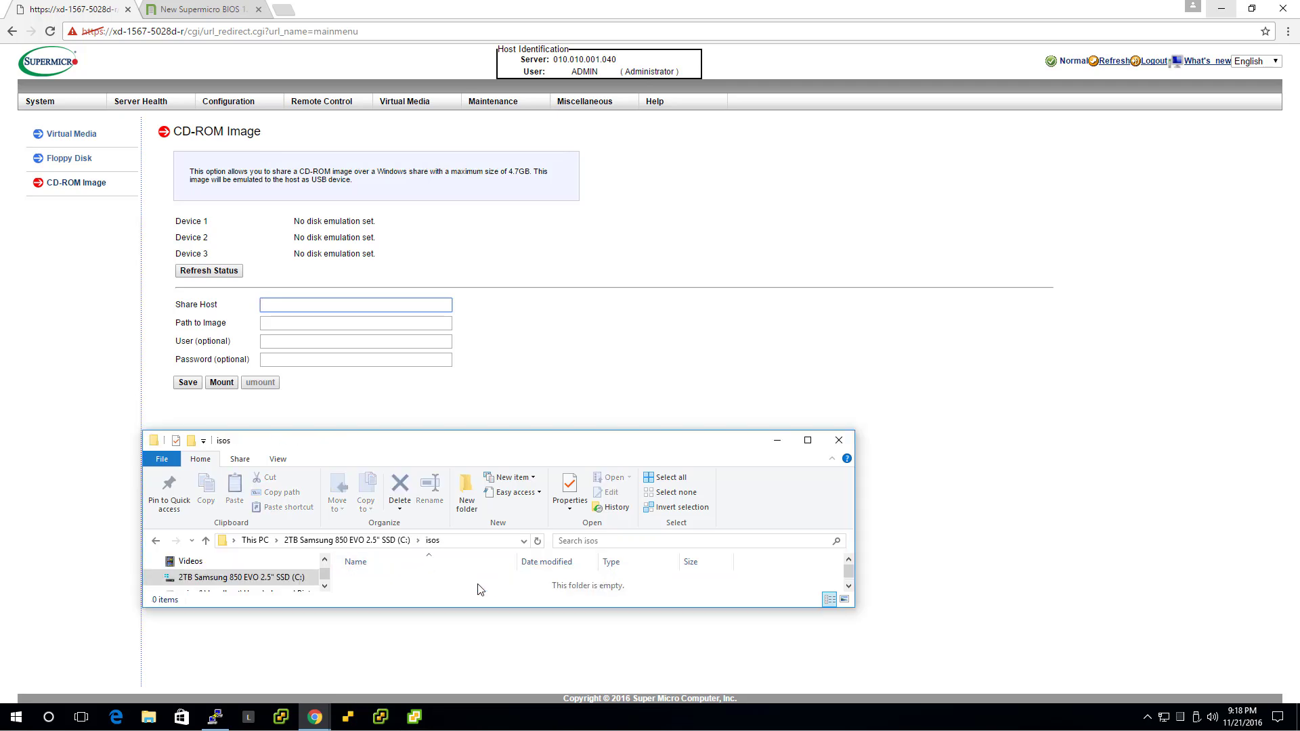
pyautogui.rightClick(478, 588)
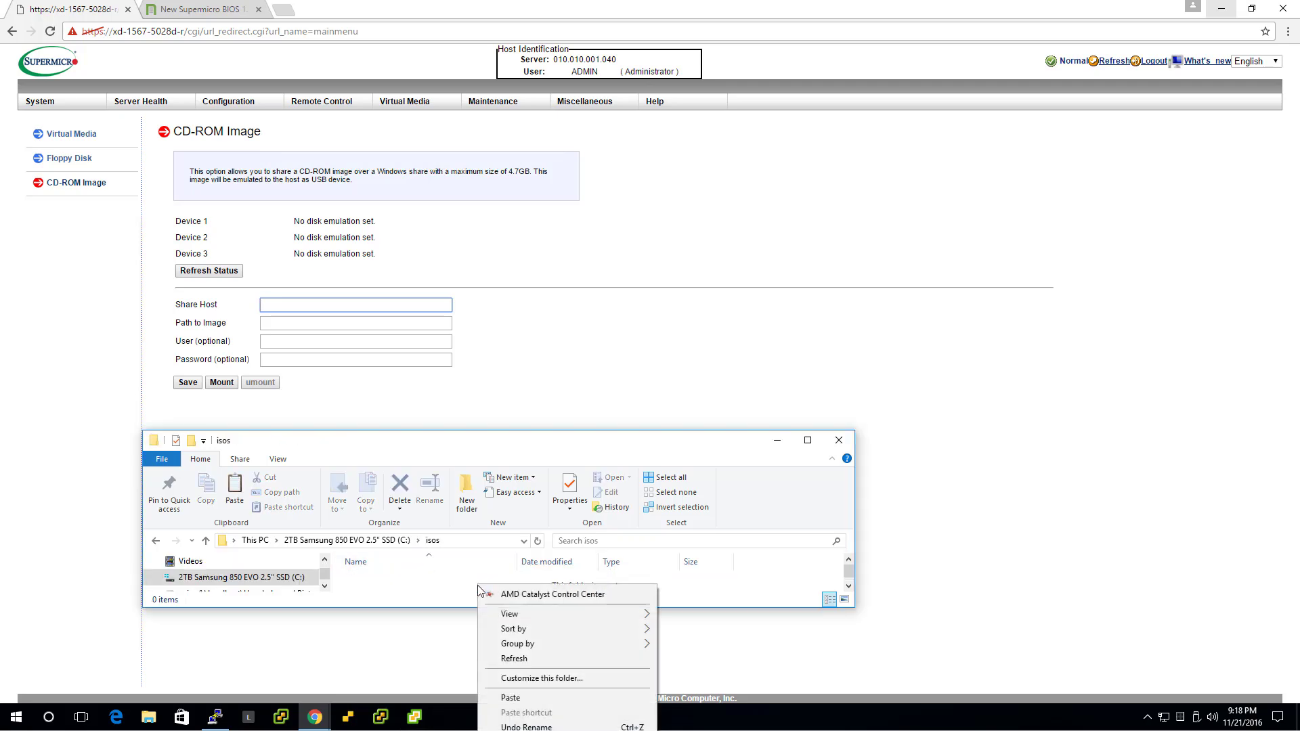
pyautogui.click(536, 695)
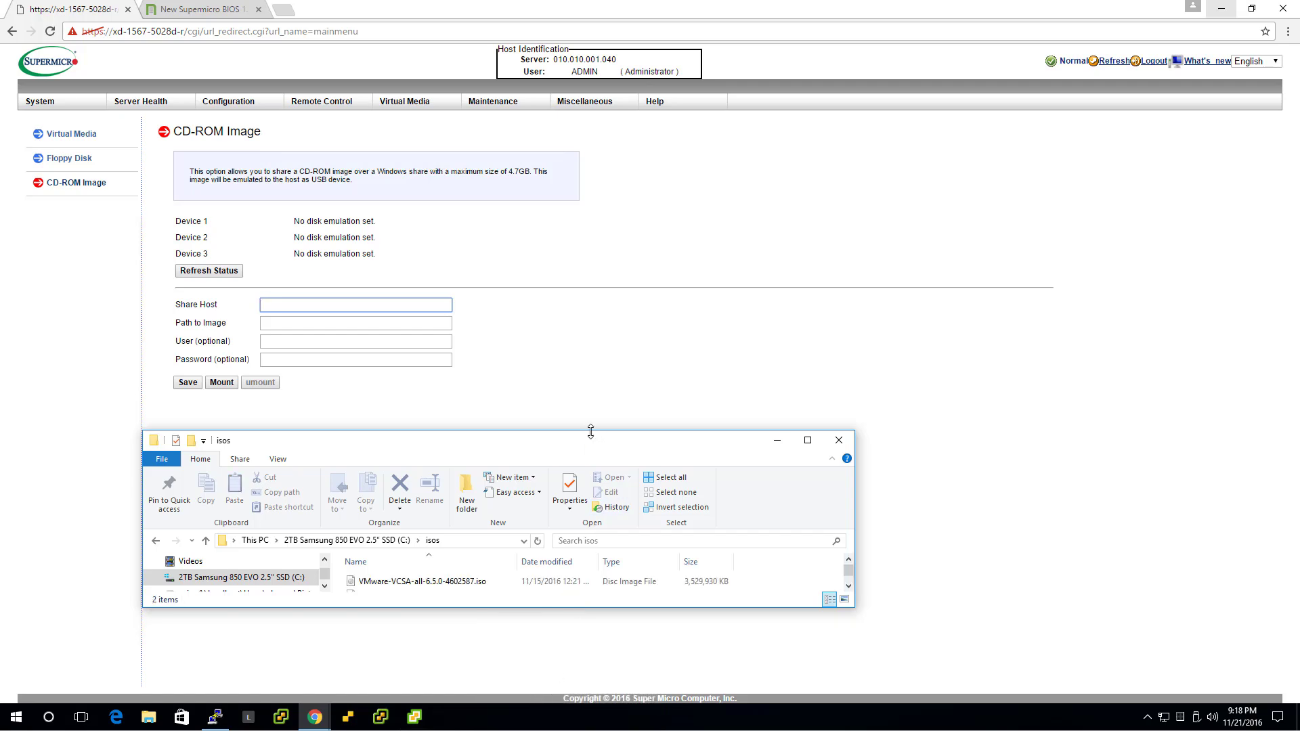
pyautogui.moveTo(593, 437); pyautogui.dragTo(593, 423)
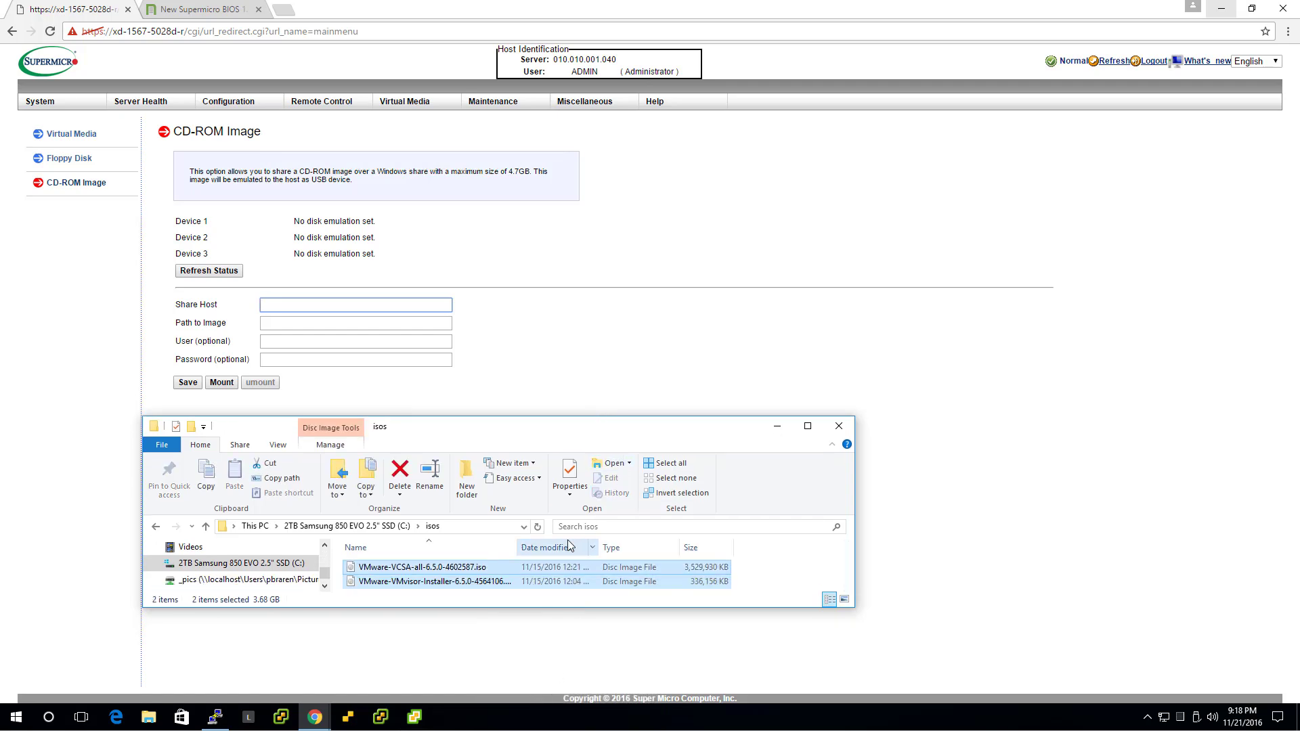
pyautogui.moveTo(522, 546); pyautogui.dragTo(571, 548)
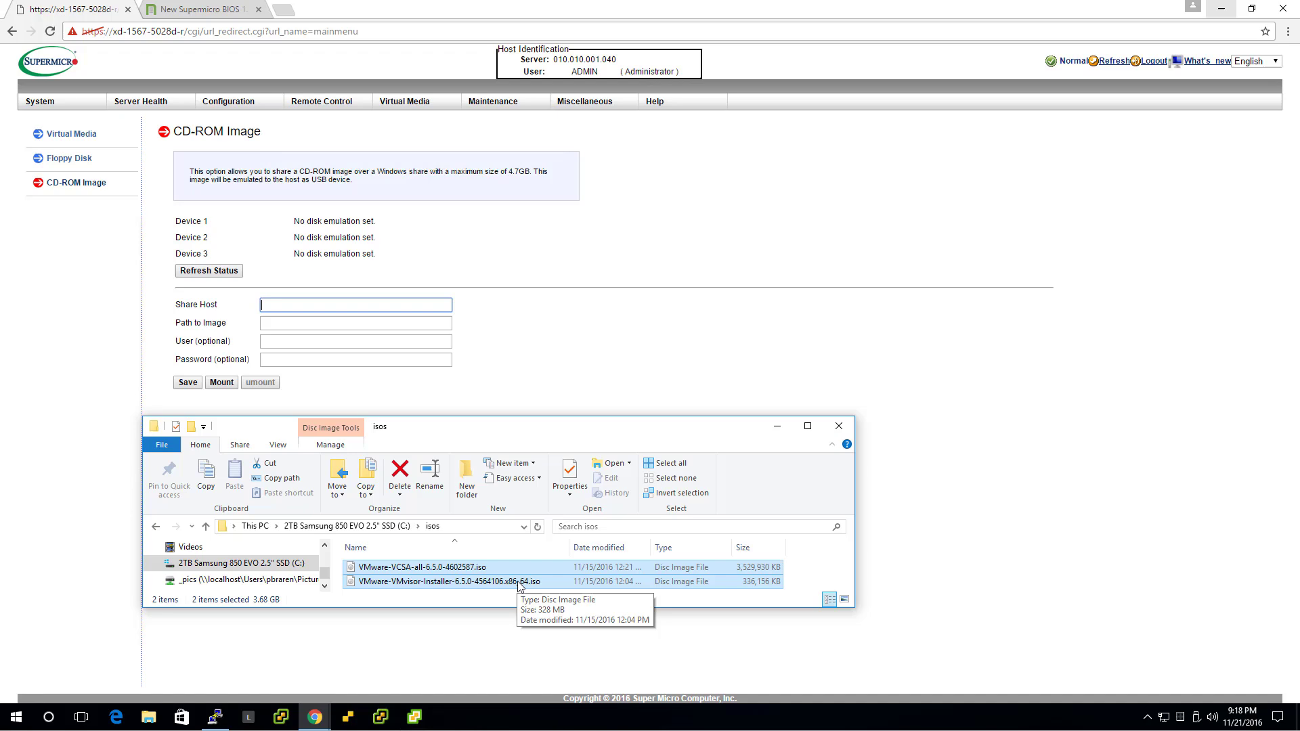
pyautogui.click(485, 581)
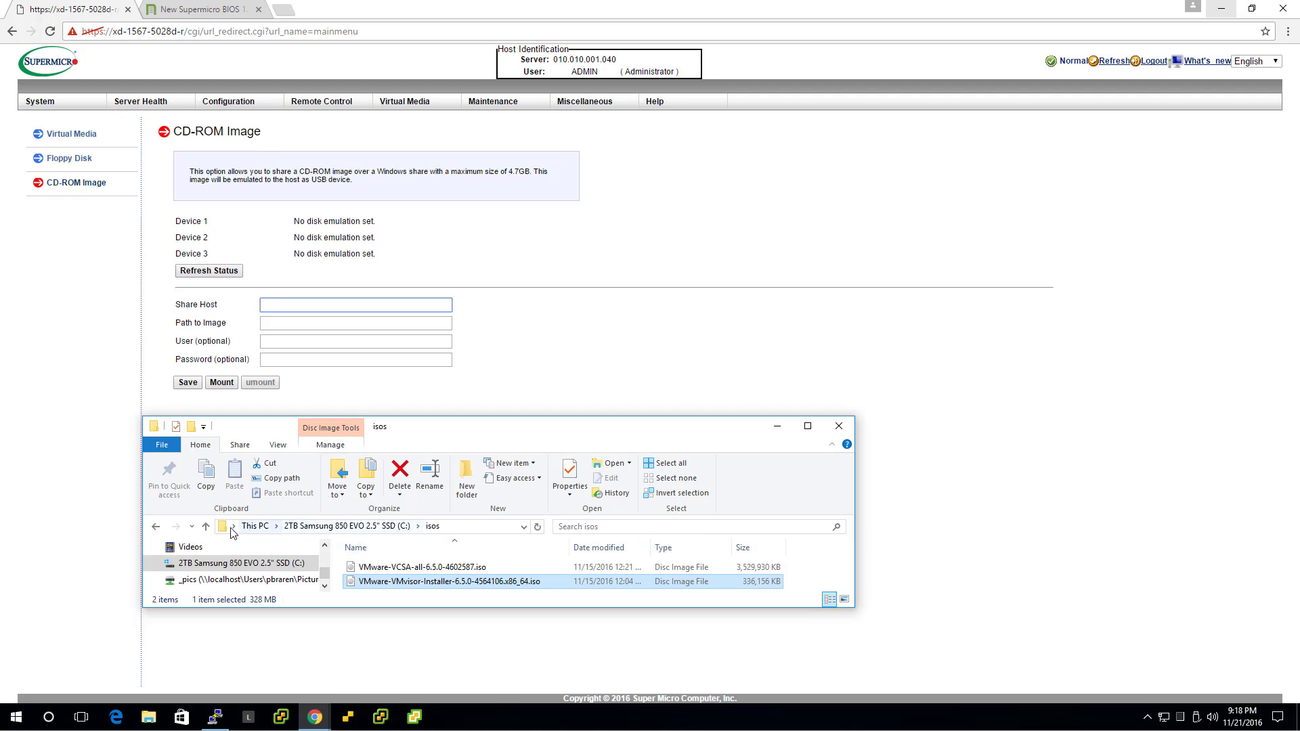
pyautogui.click(206, 526)
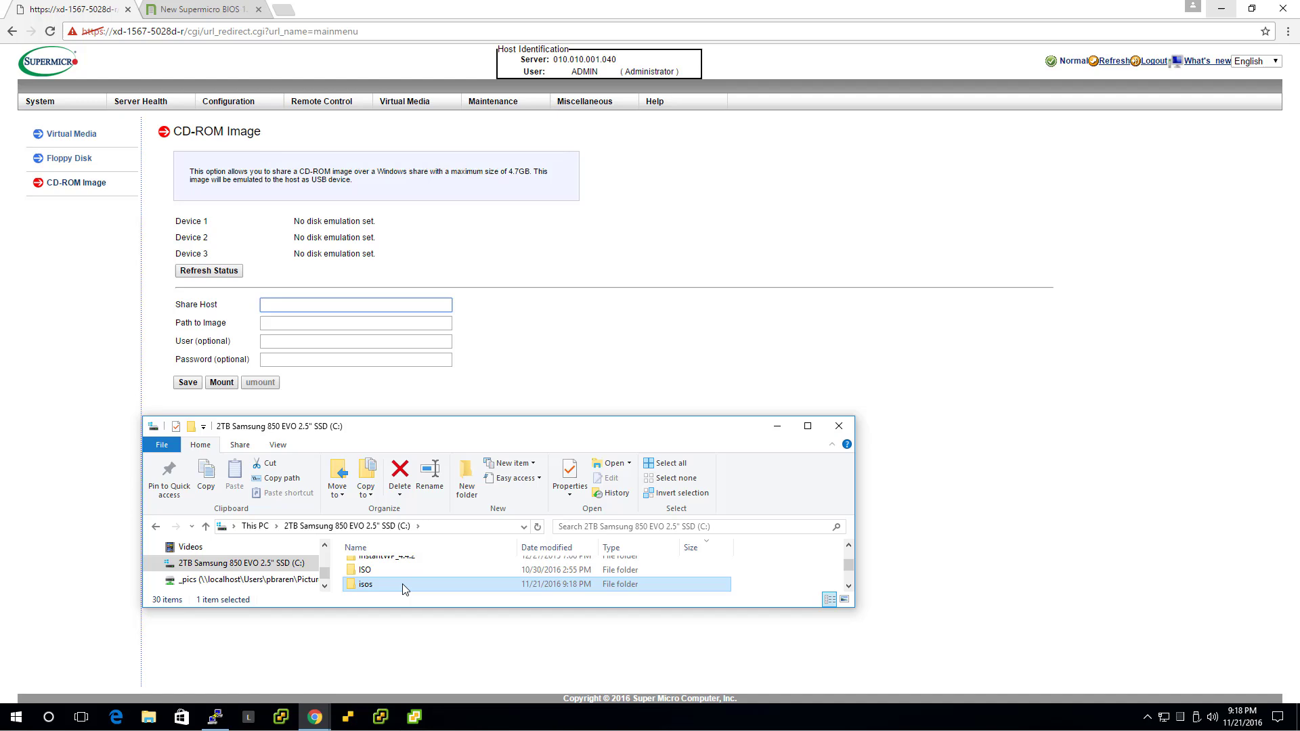
# Share the isos folder from its Properties Sharing tab as \\WIN10MULTIBOOT\isos
pyautogui.rightClick(401, 585)
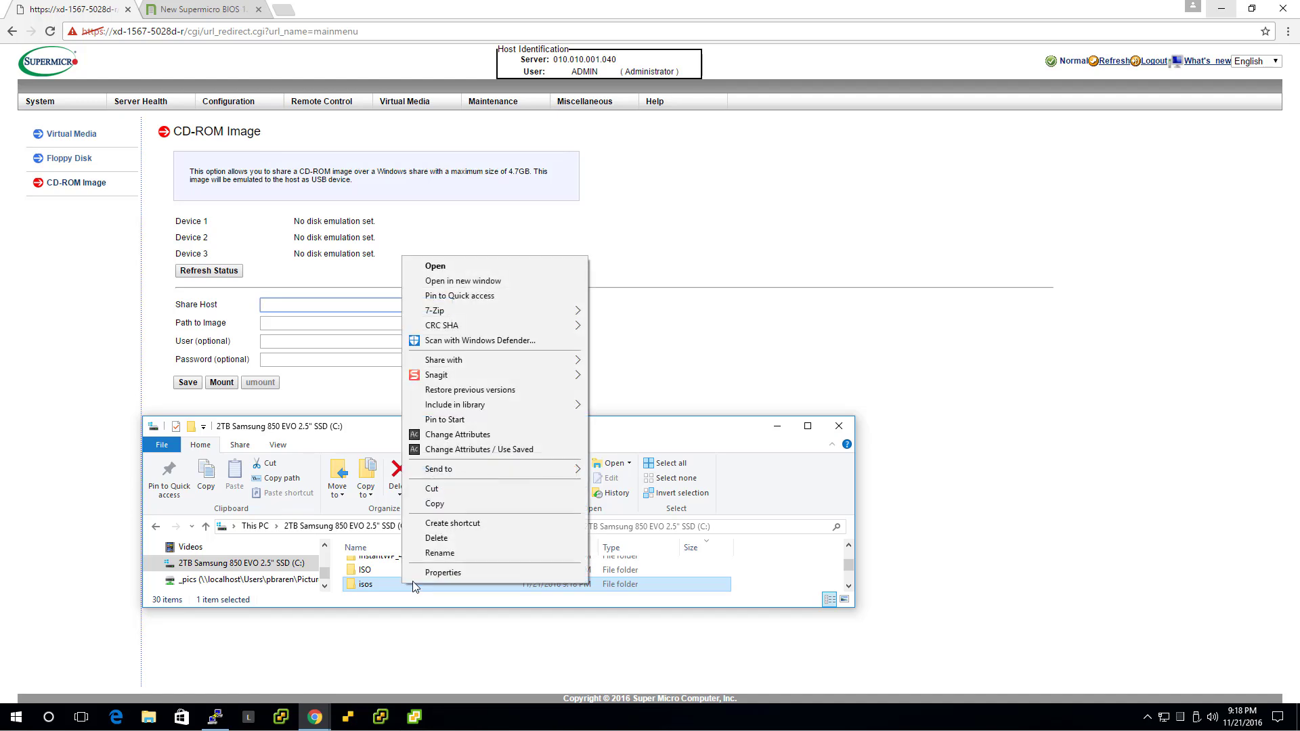
pyautogui.click(470, 572)
pyautogui.moveTo(537, 515); pyautogui.dragTo(772, 322)
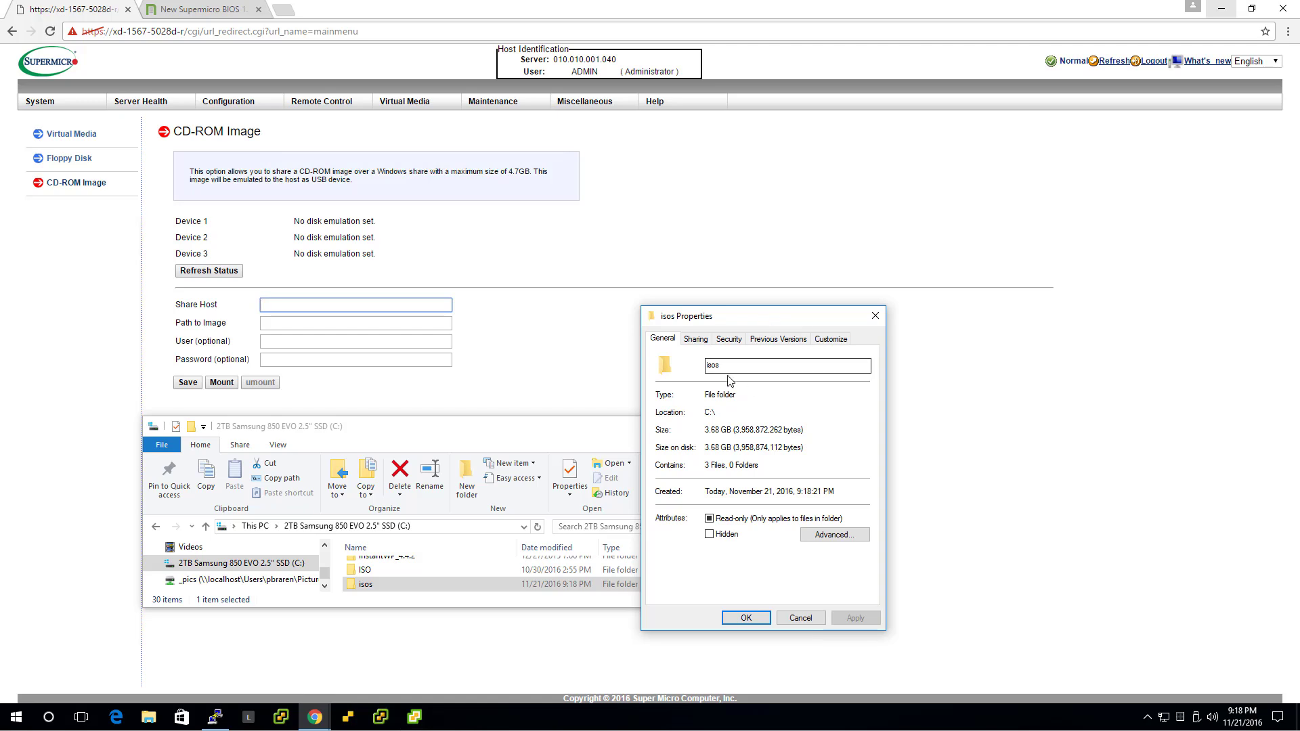
pyautogui.click(696, 340)
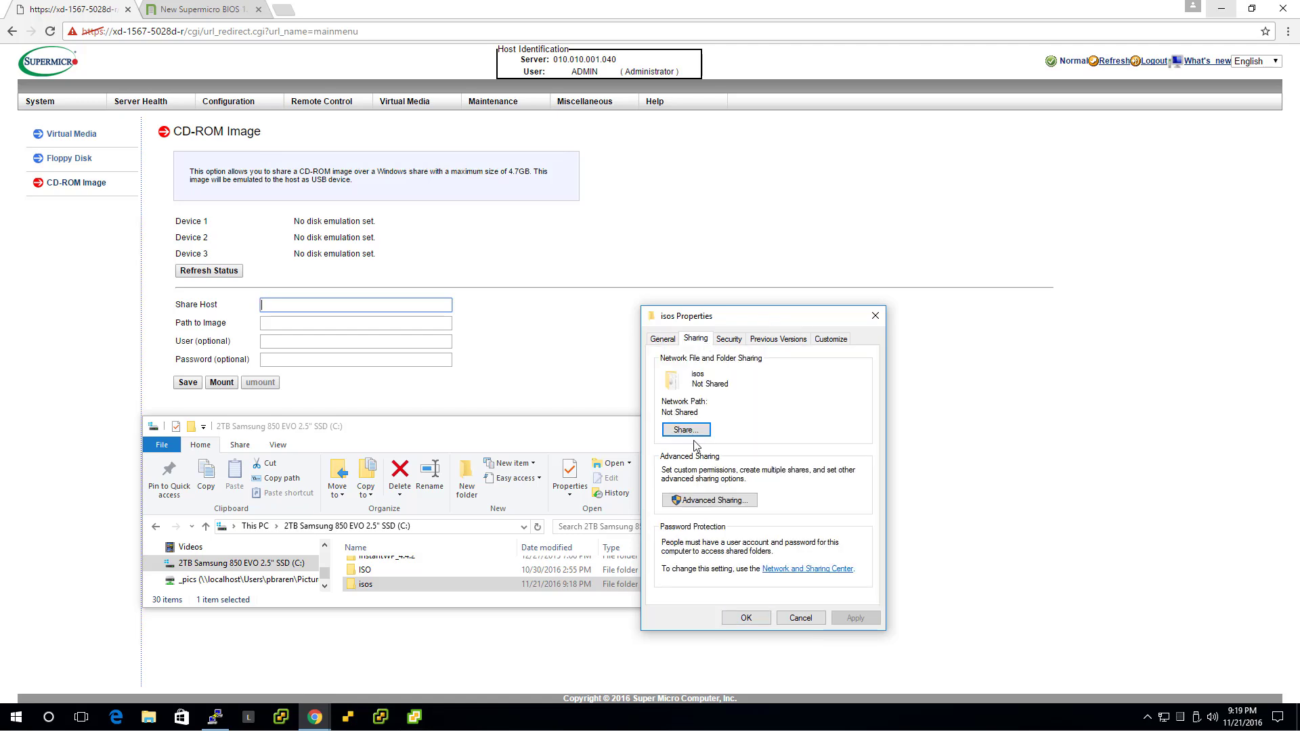
pyautogui.click(699, 433)
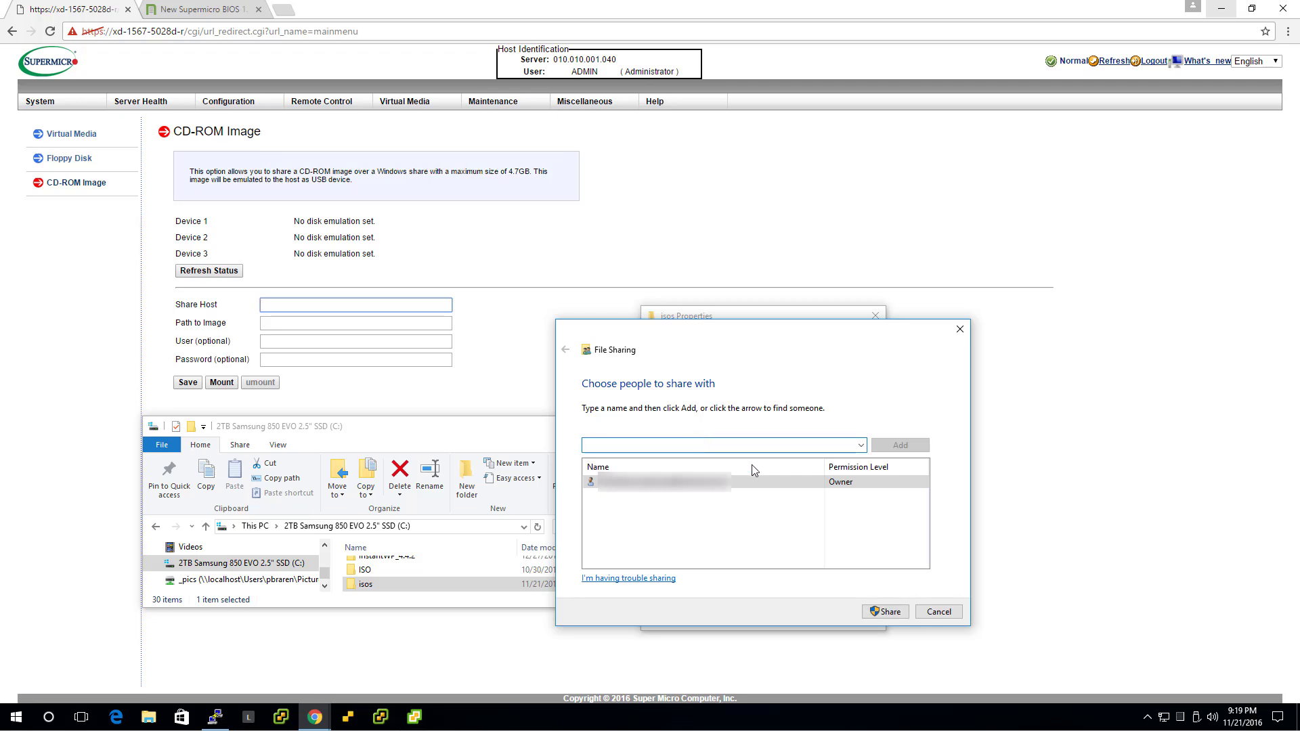
pyautogui.click(896, 612)
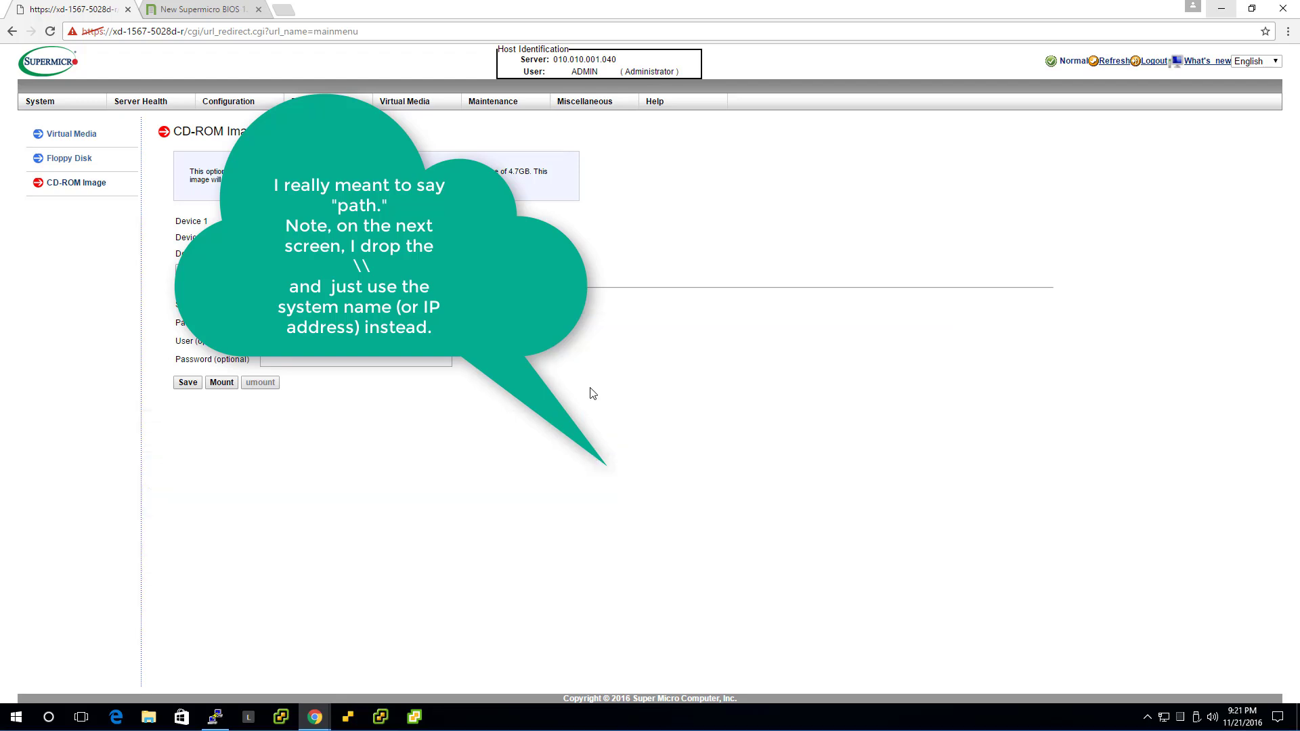
# Save share host WIN10MULTIBOOT, the \isos\VMware-VMvisor-Installer-6.5.0-4564106.x86_64.iso path, and the share's user name and password
pyautogui.write('WIN10MUL')
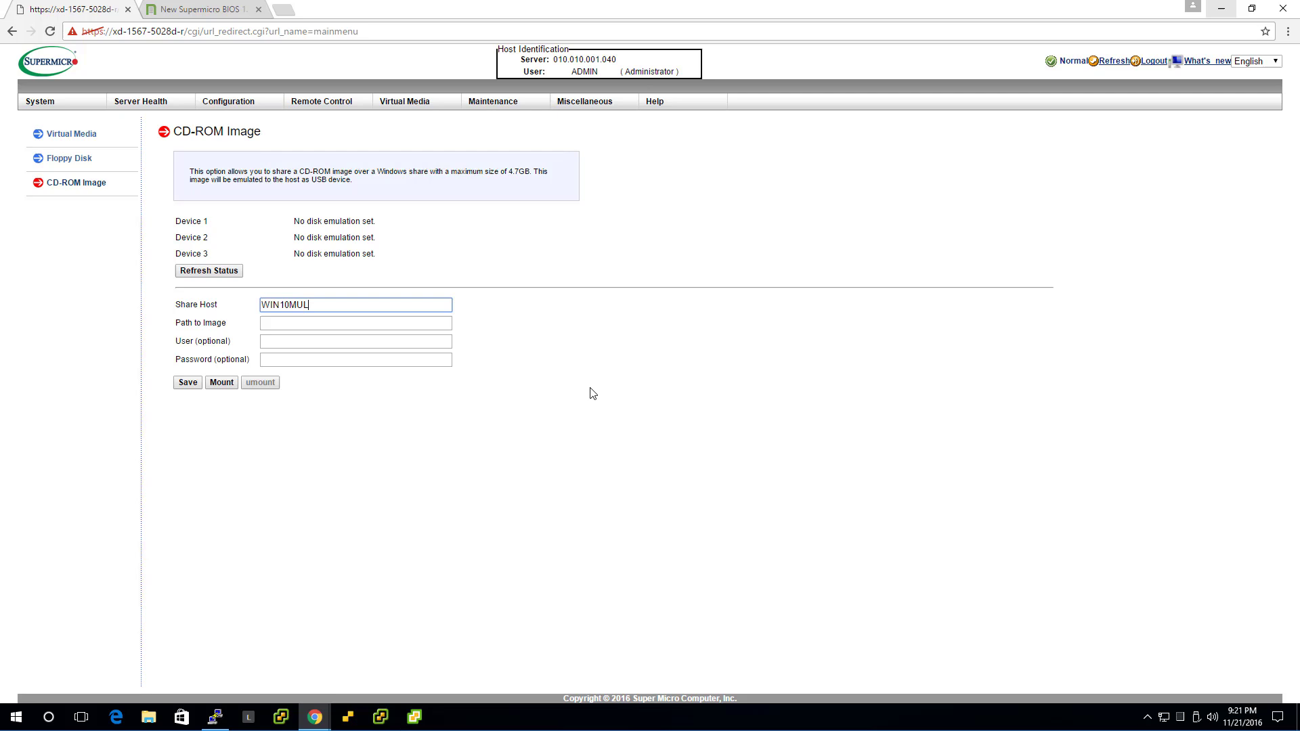
pyautogui.write('TIBOOT')
pyautogui.press('Tab')
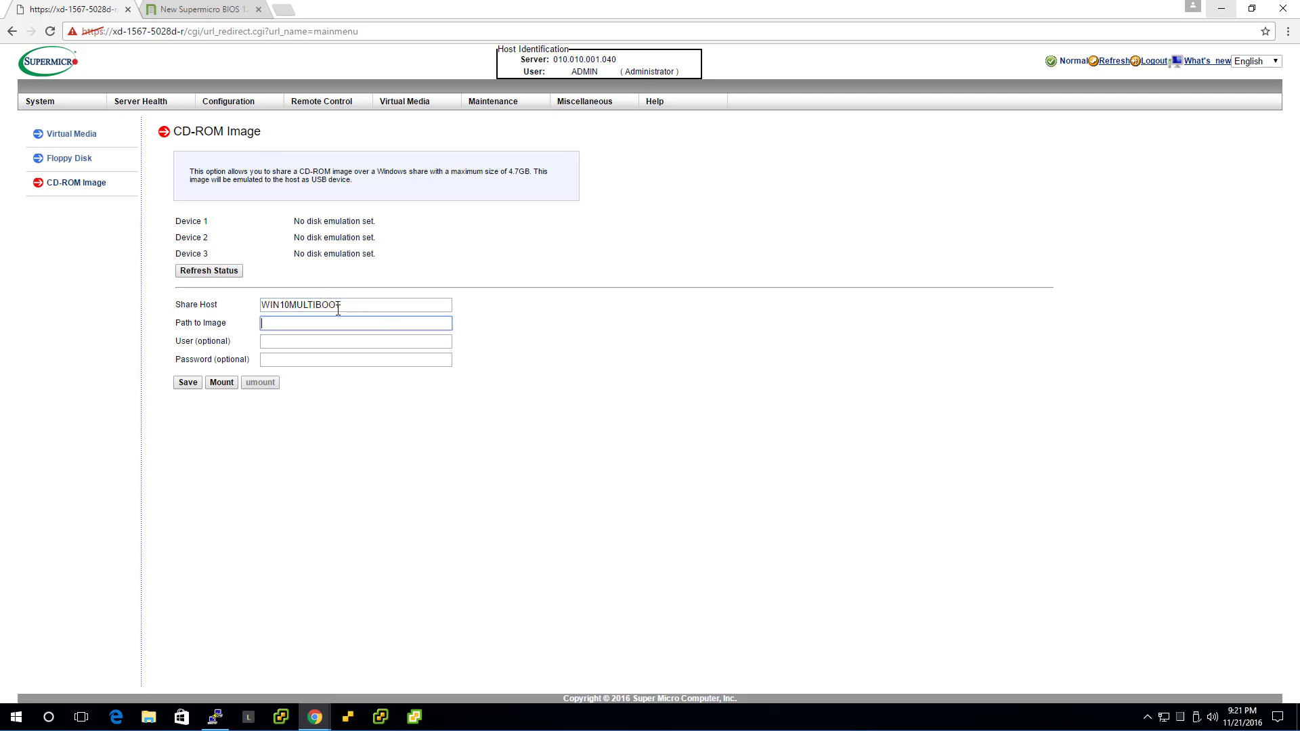
pyautogui.hotkey('ctrl', 'v')
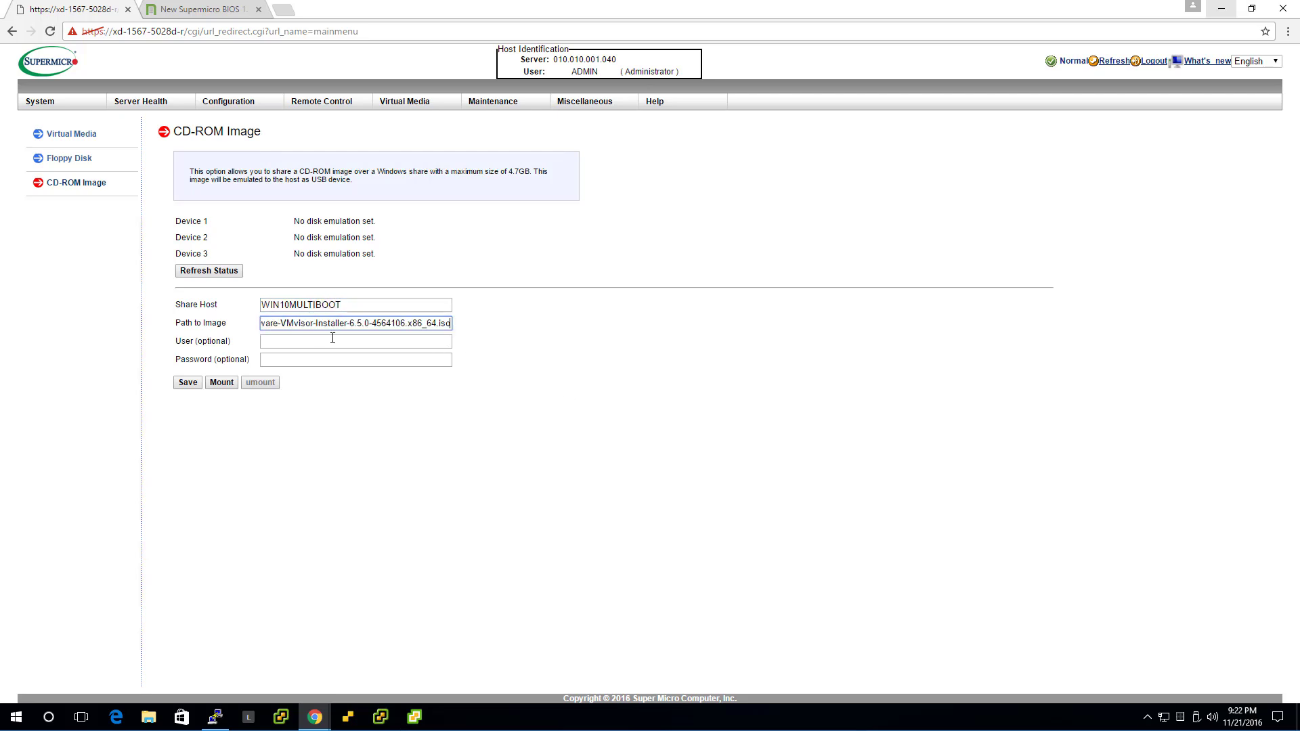
pyautogui.press('Home')
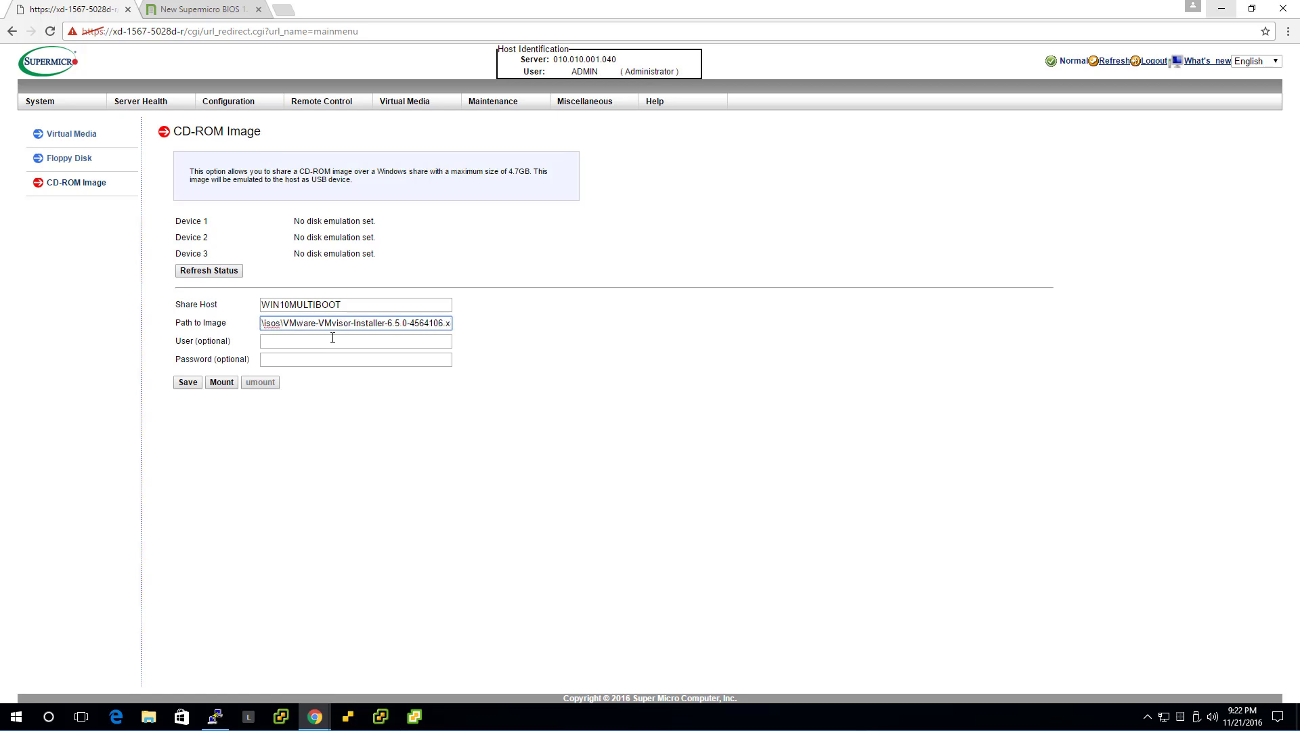
pyautogui.click(333, 340)
pyautogui.write('administrator')
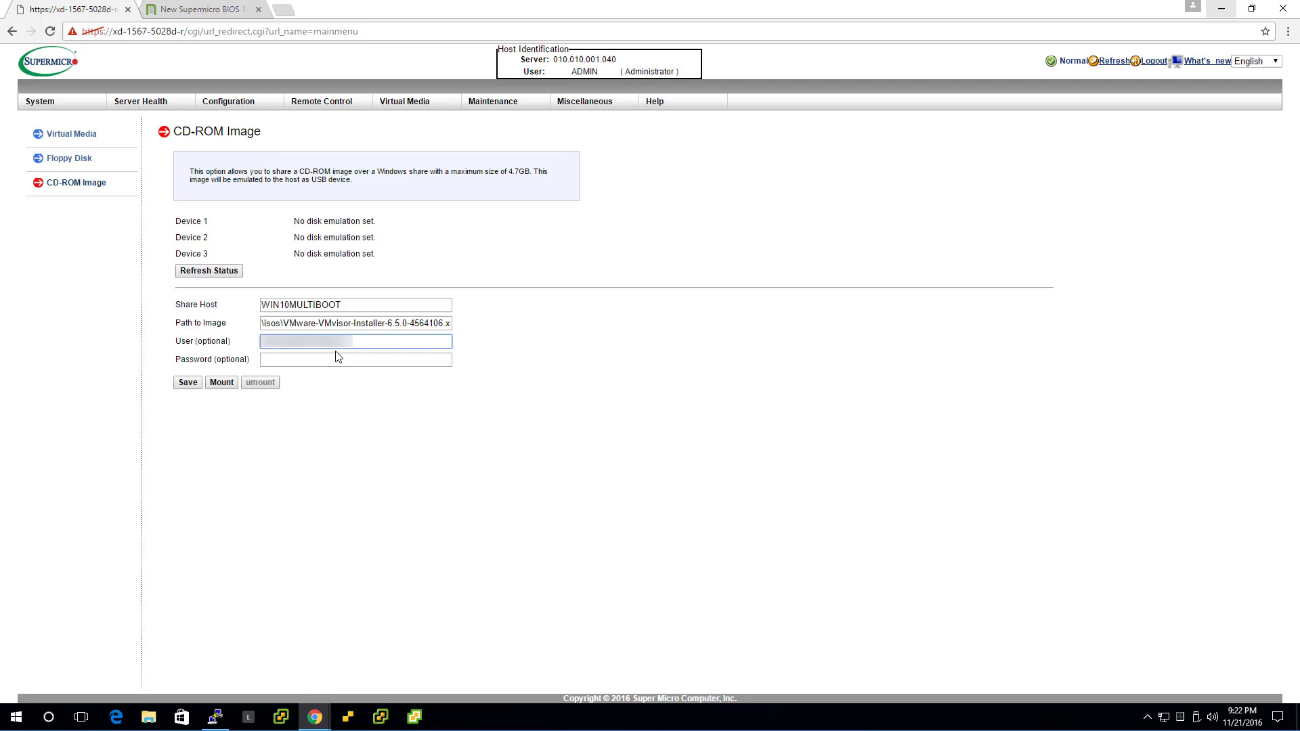
pyautogui.click(339, 359)
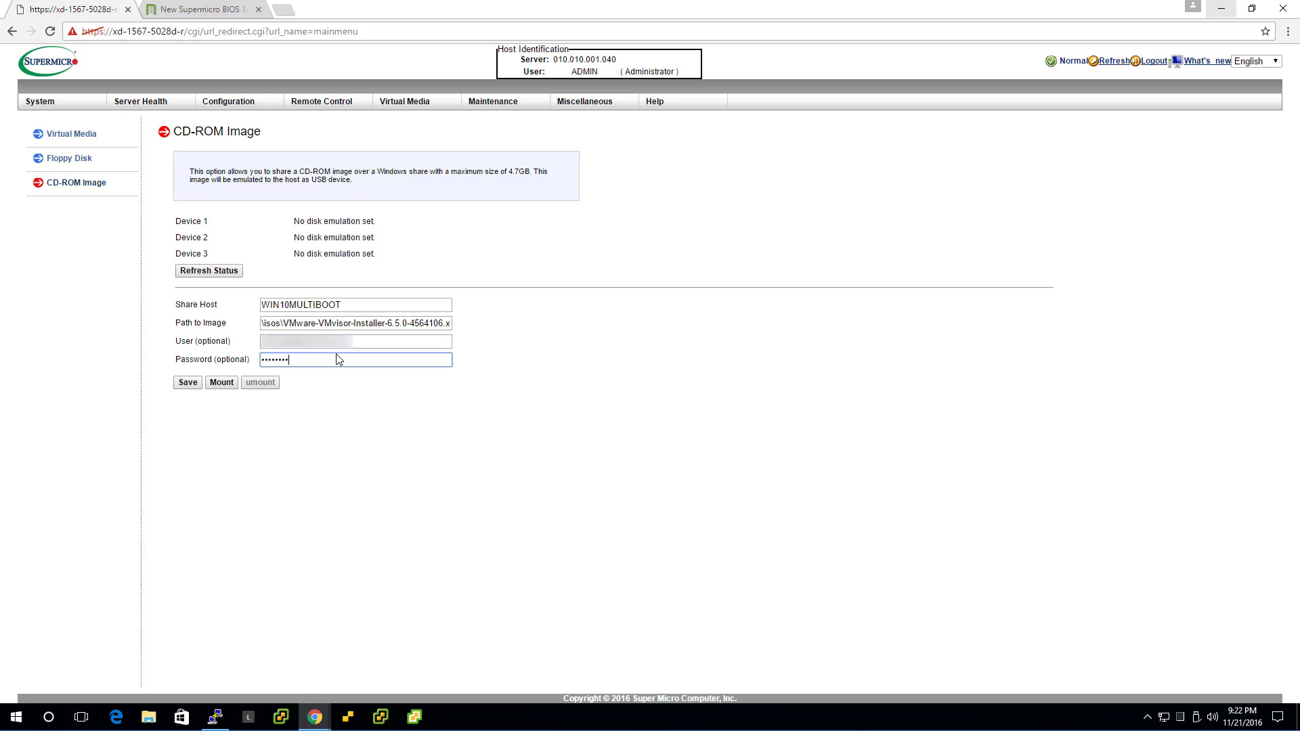
pyautogui.click(190, 384)
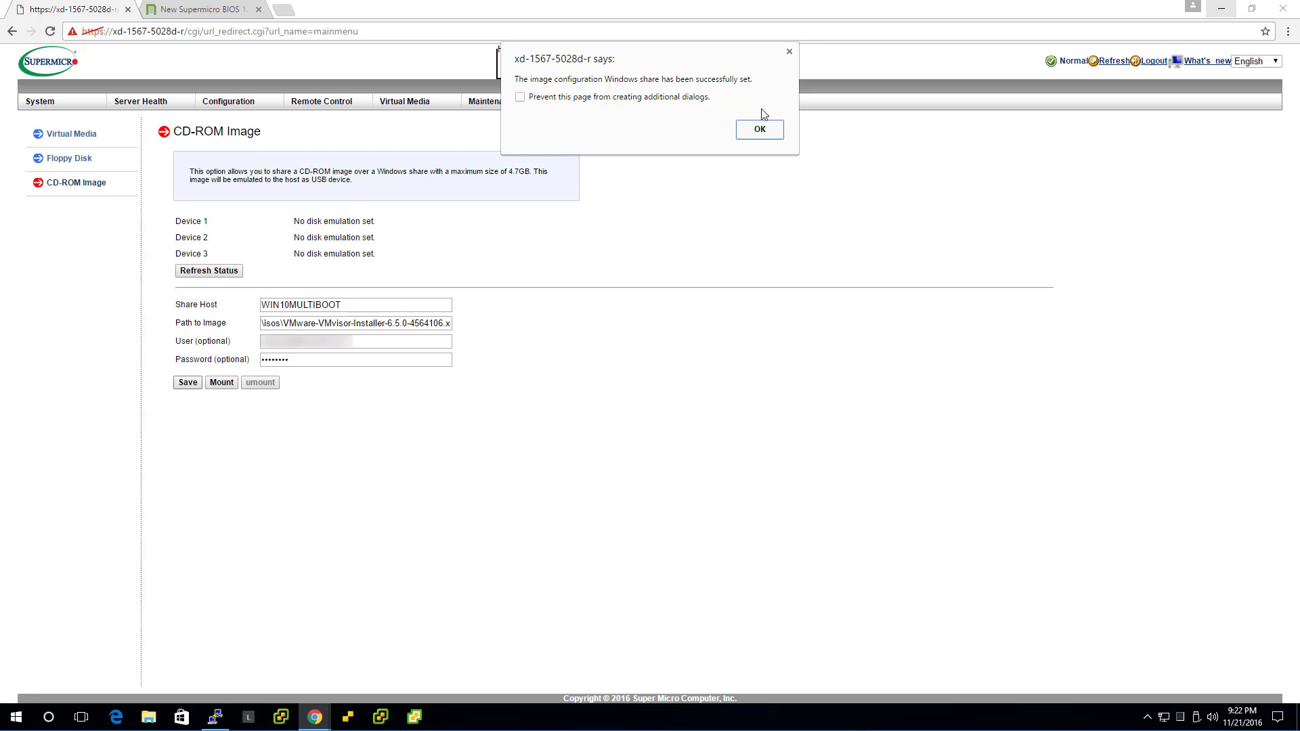
pyautogui.click(763, 133)
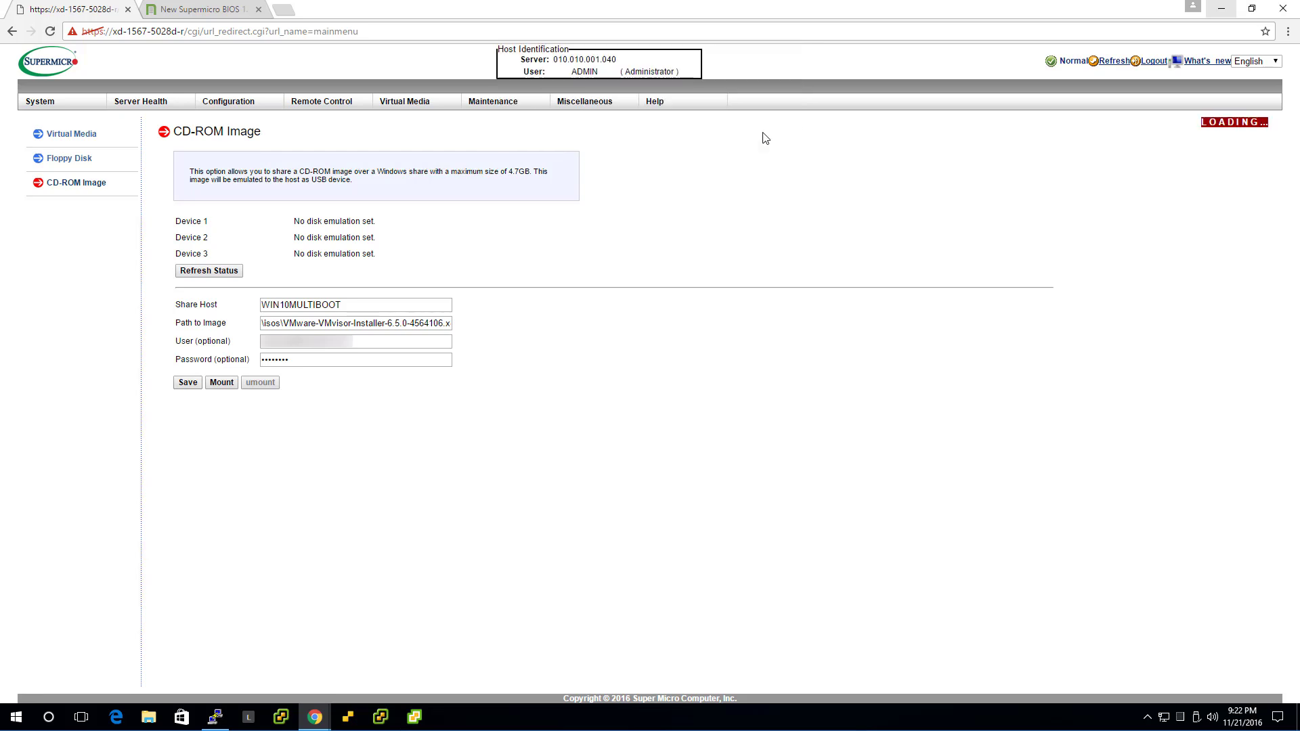
# Mount the ESXi installer ISO and confirm Device 1 reports an ISO file mounted
pyautogui.click(224, 384)
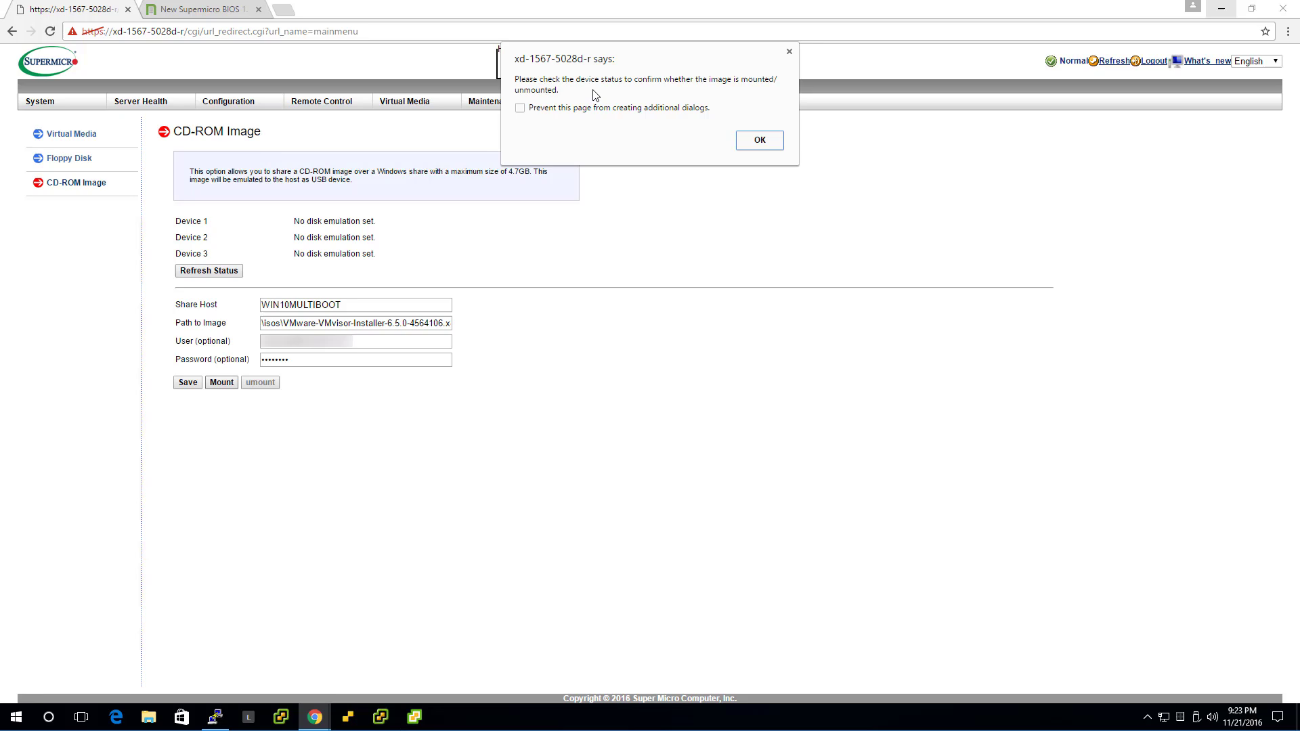
pyautogui.click(769, 142)
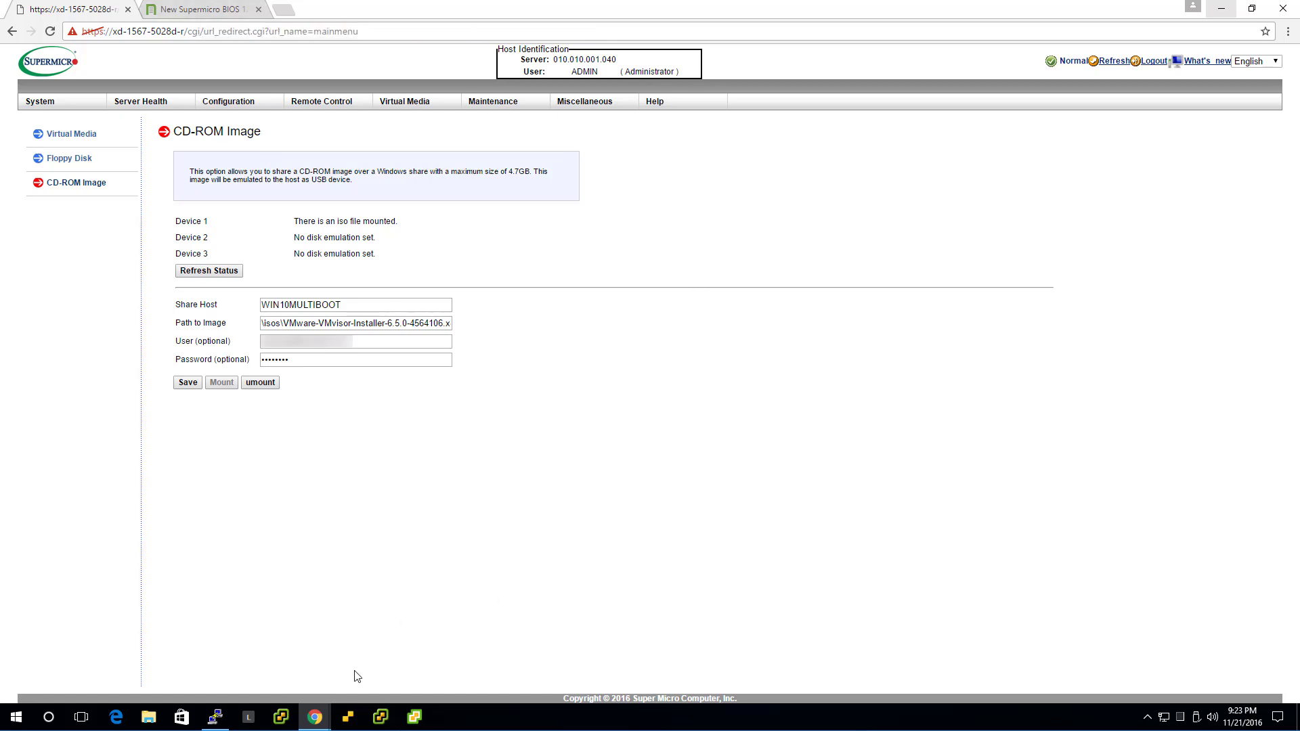
# Bring up the iKVM console and power on the server via Power Control > Set Power On
pyautogui.moveTo(316, 719)
pyautogui.click(374, 675)
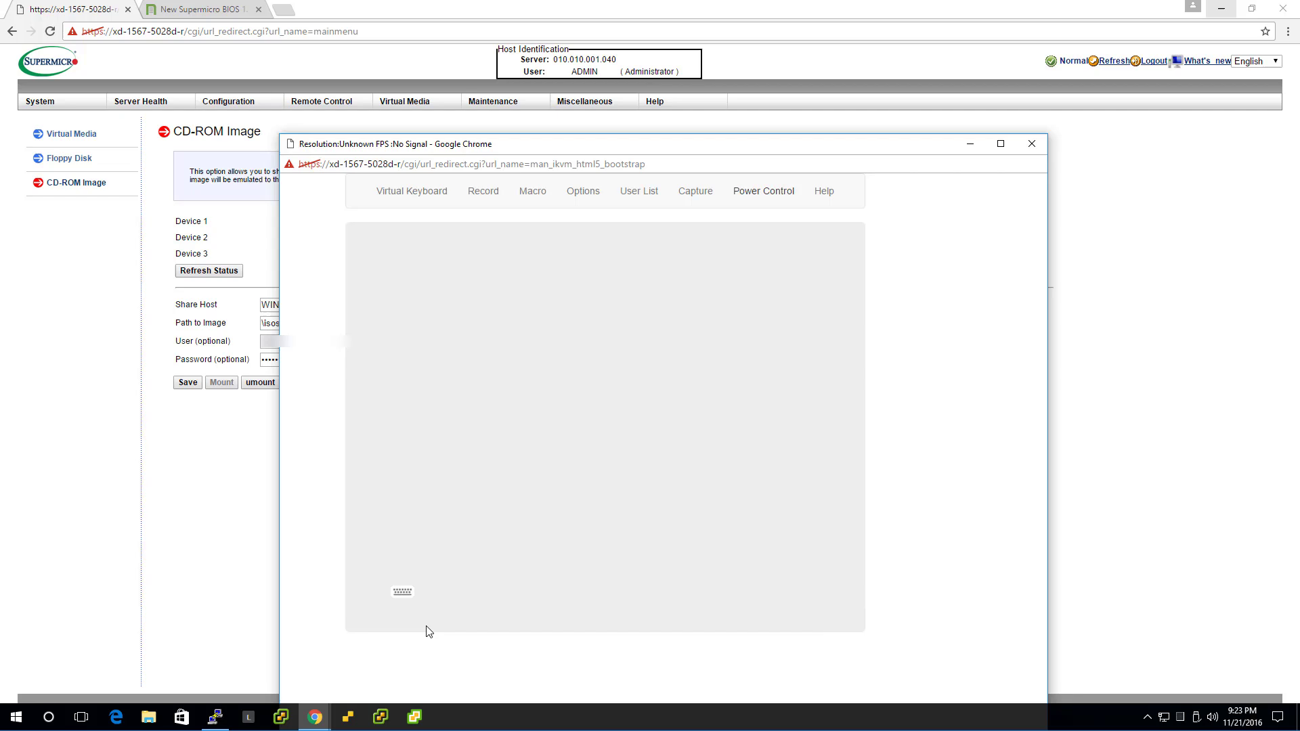
pyautogui.click(765, 193)
pyautogui.click(777, 218)
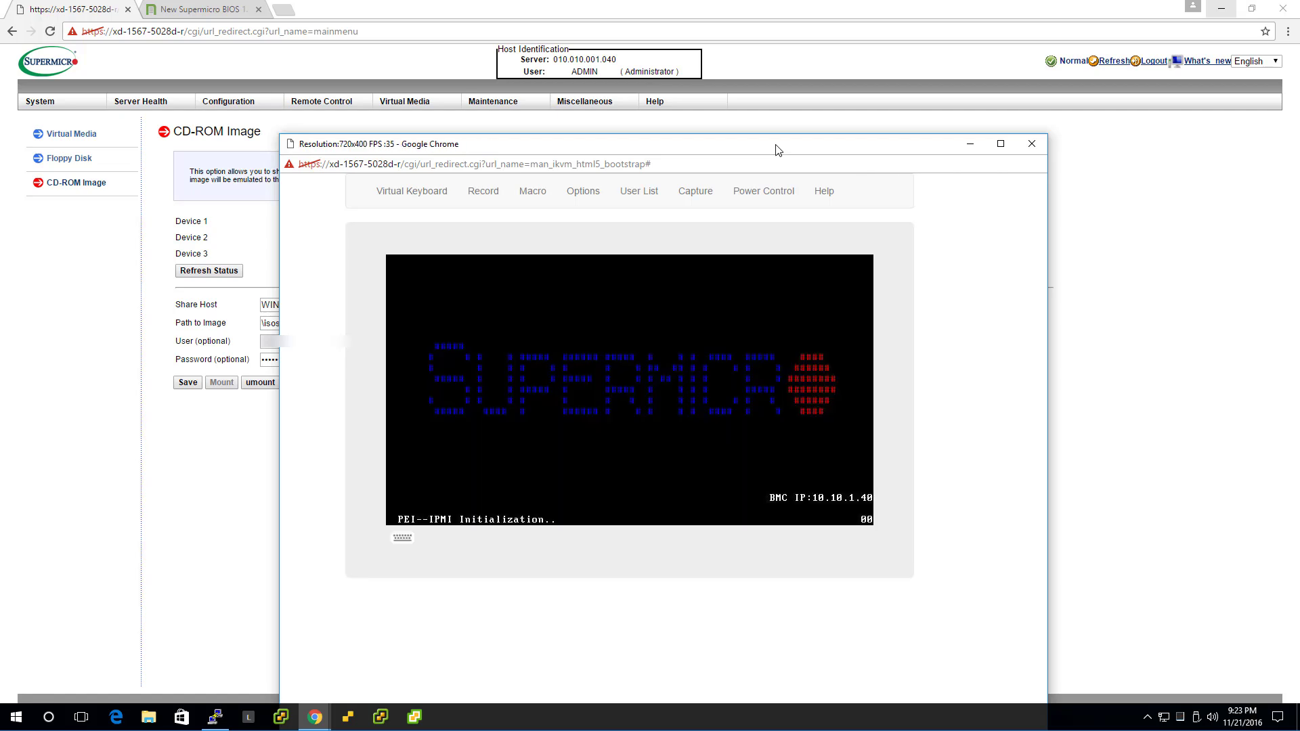
# Reposition the console window and switch it to Full-Screen Mode
pyautogui.moveTo(624, 148); pyautogui.dragTo(673, 30)
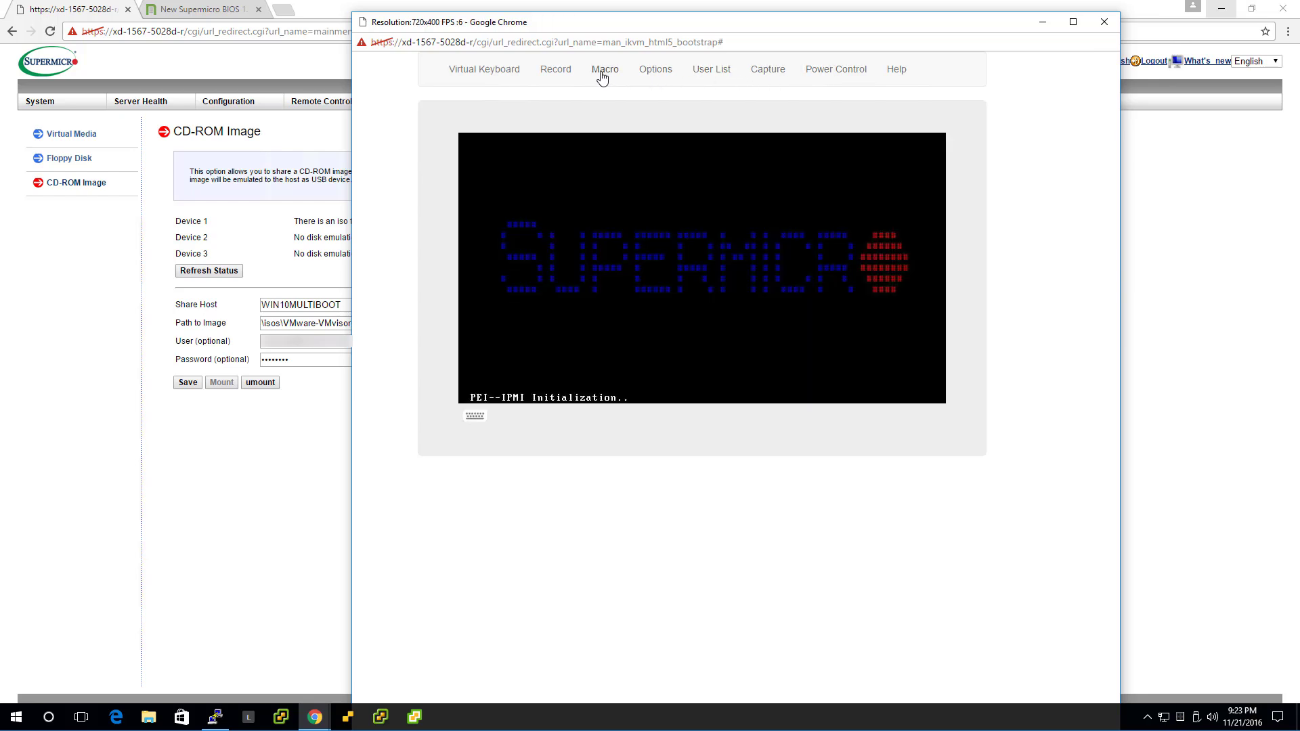
pyautogui.click(660, 70)
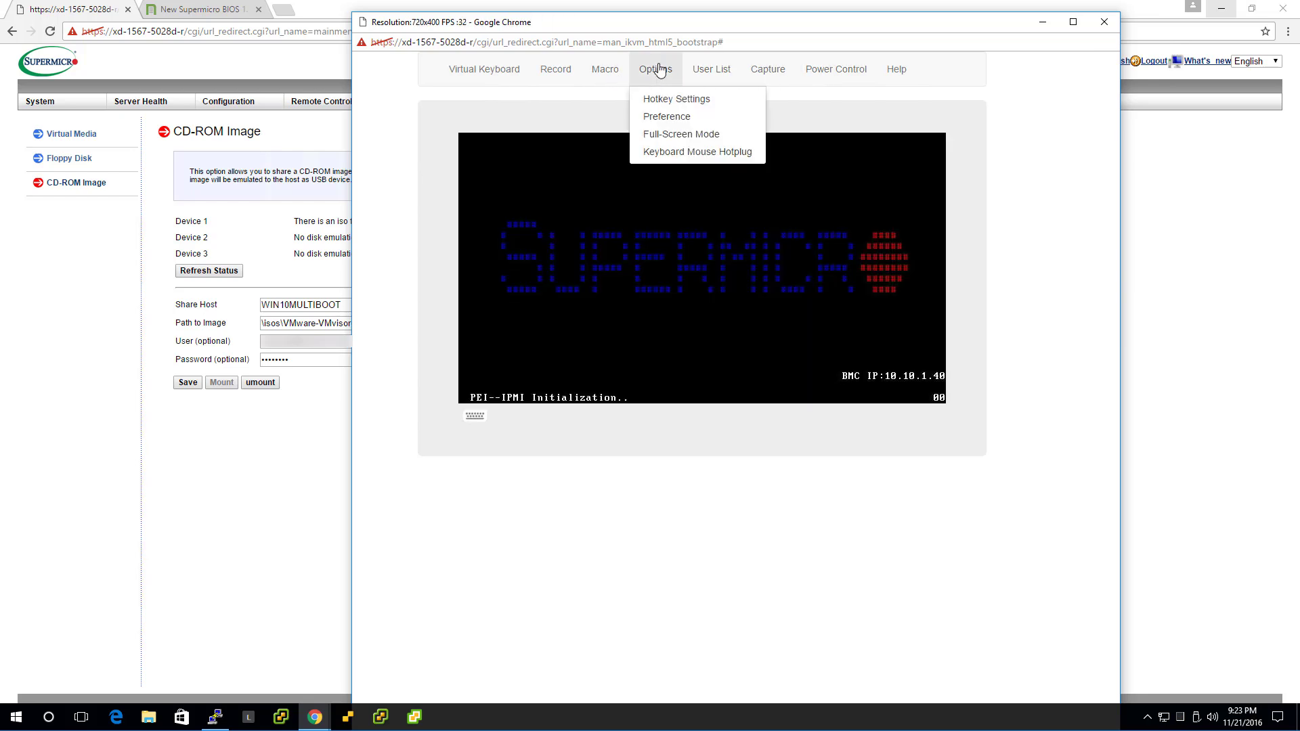
pyautogui.click(686, 134)
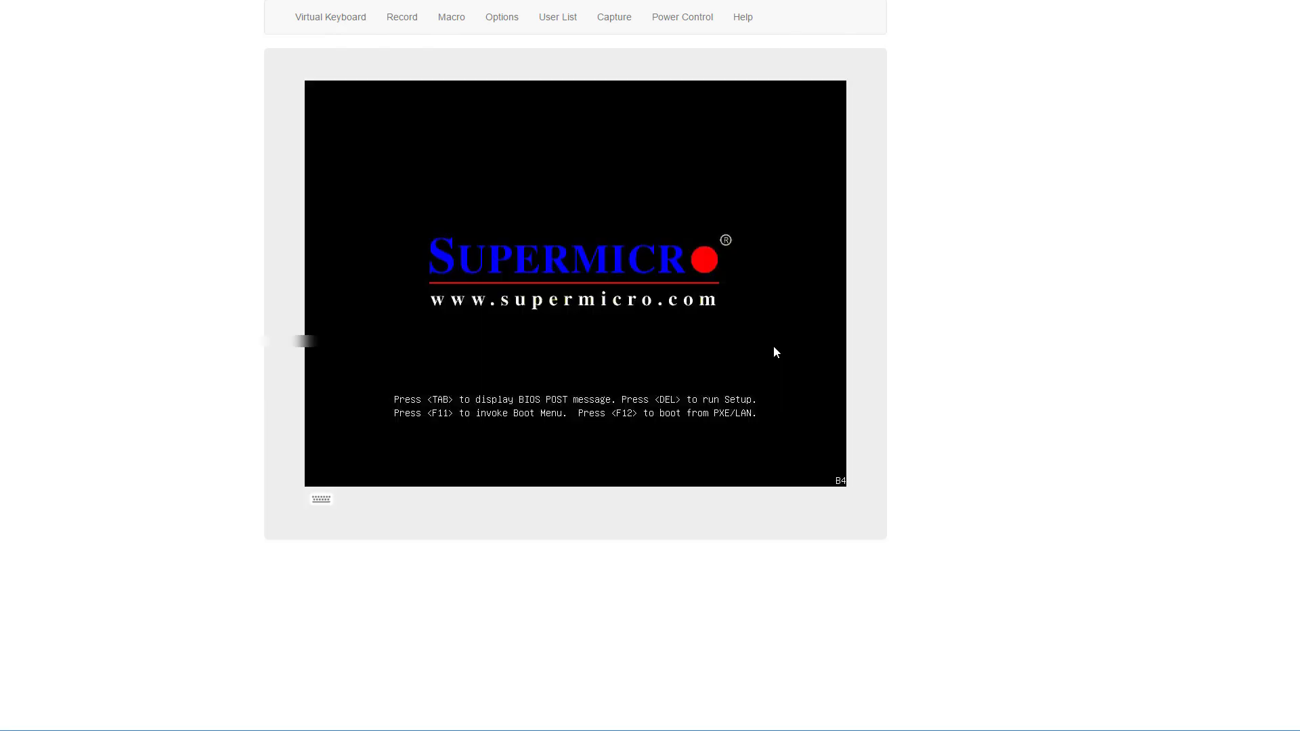
# Exit full screen and boot from UEFI: ATEN Virtual CDROM using the F11 boot menu
pyautogui.press('Escape')
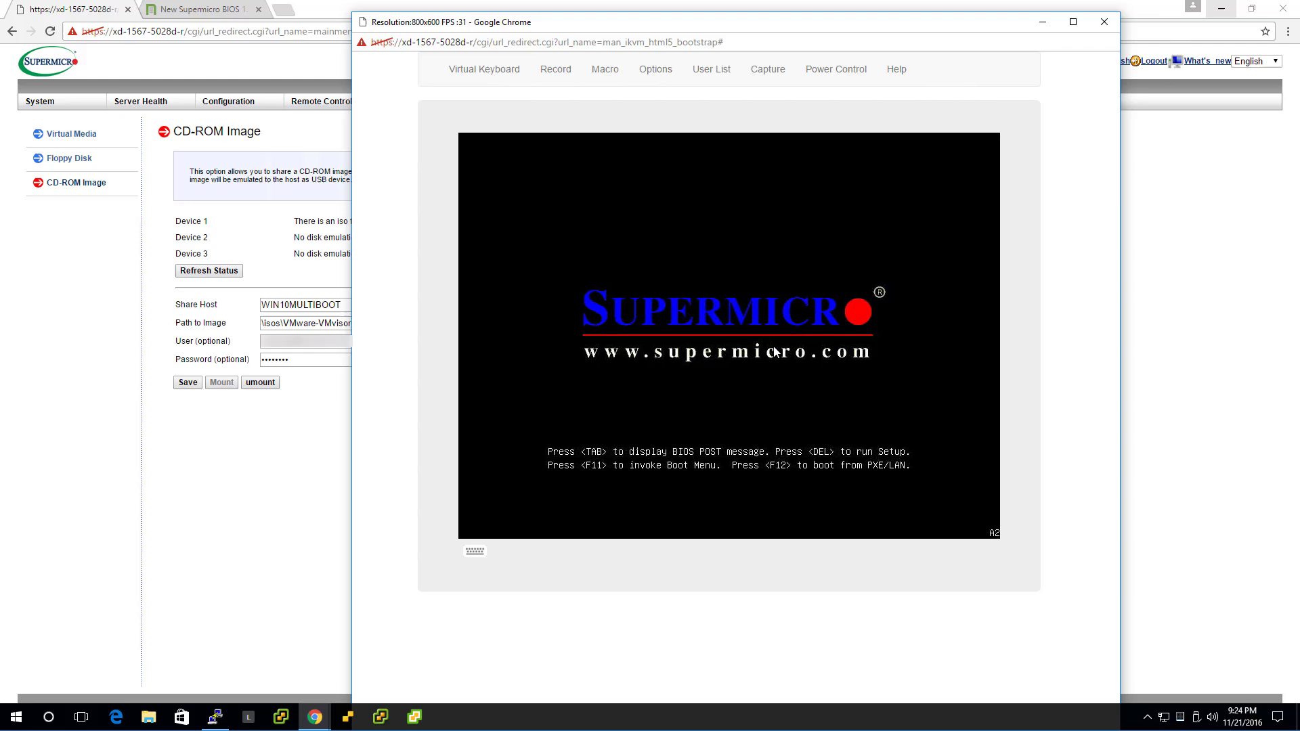
pyautogui.press('F11')
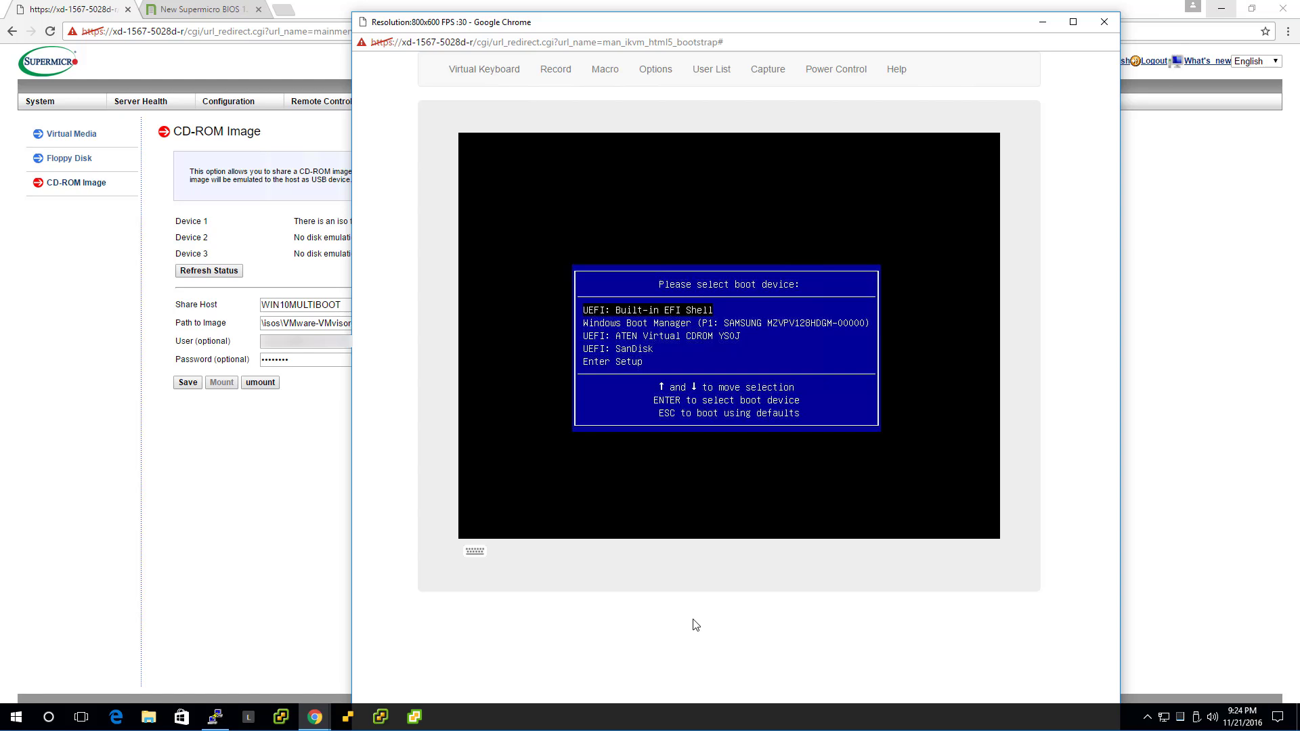
pyautogui.press('Down')
pyautogui.press('Down')
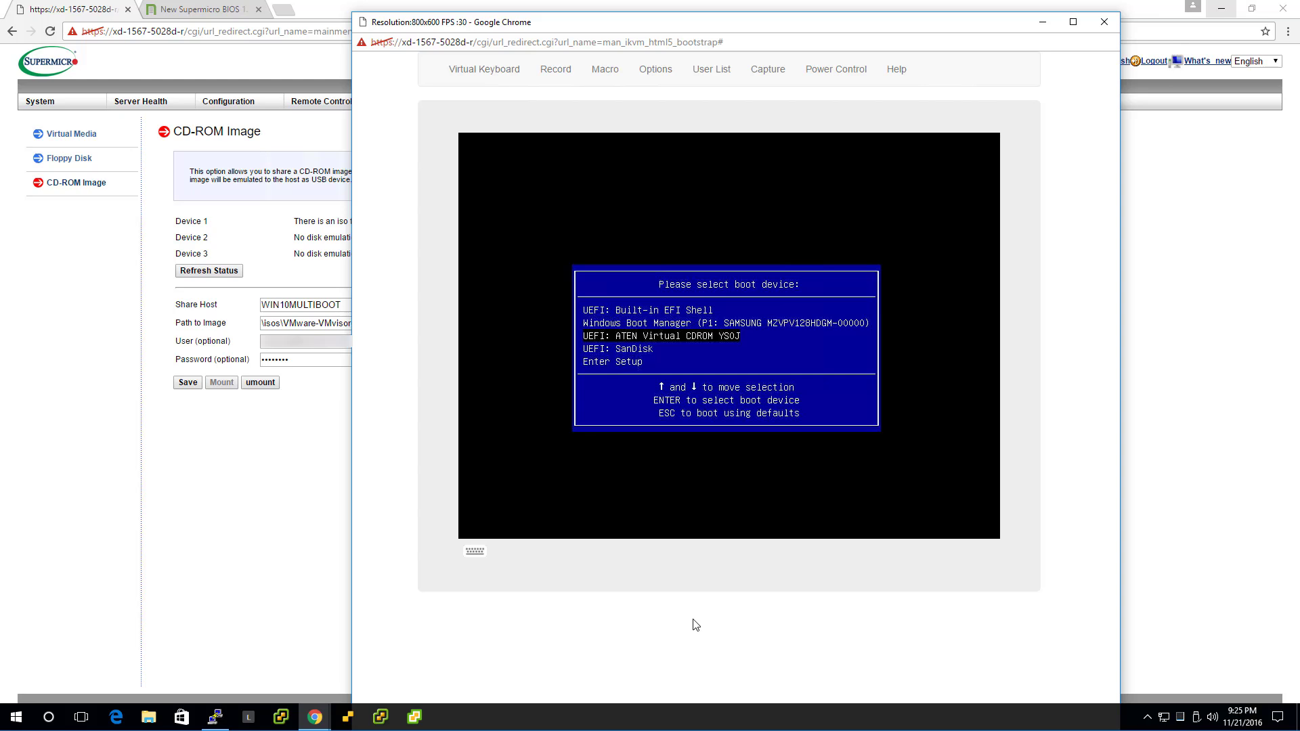
pyautogui.press('Return')
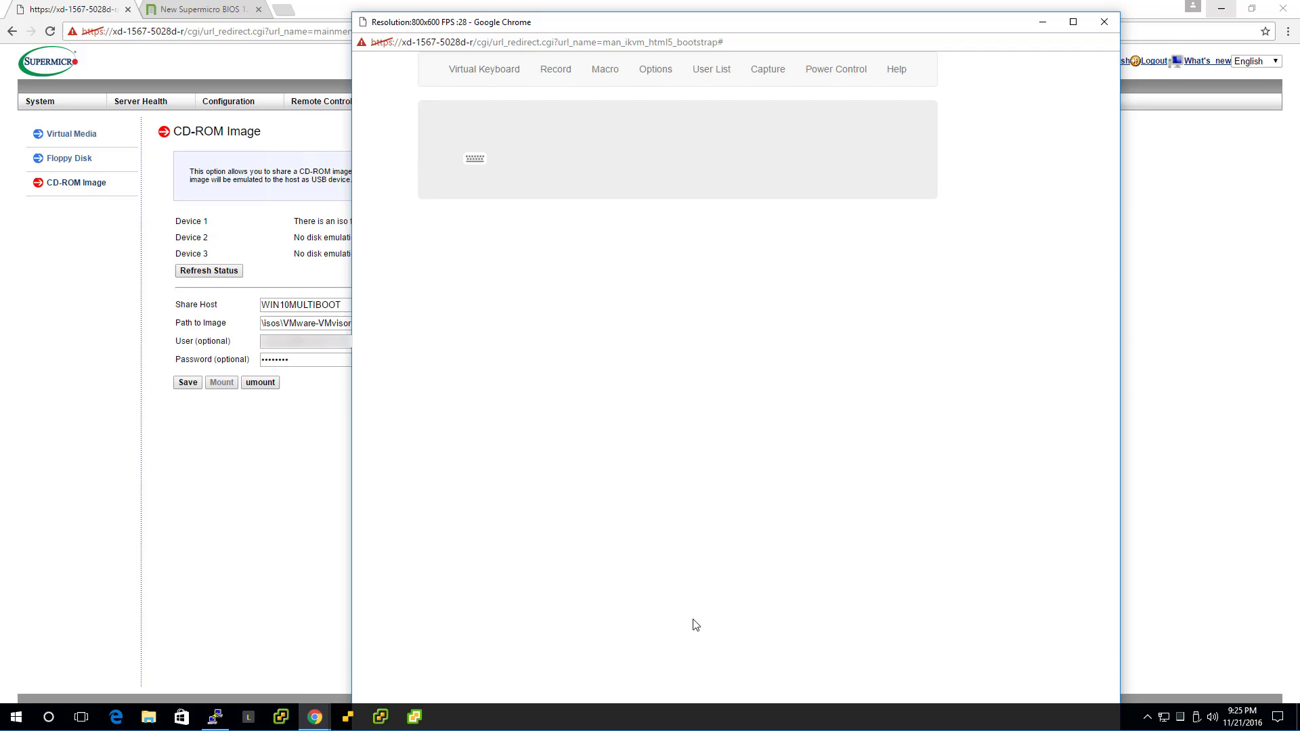
# Open Task Manager's Ethernet performance graph on the left, with the KVM console on the right
pyautogui.hotkey('ctrl', 'shift', 'Escape')
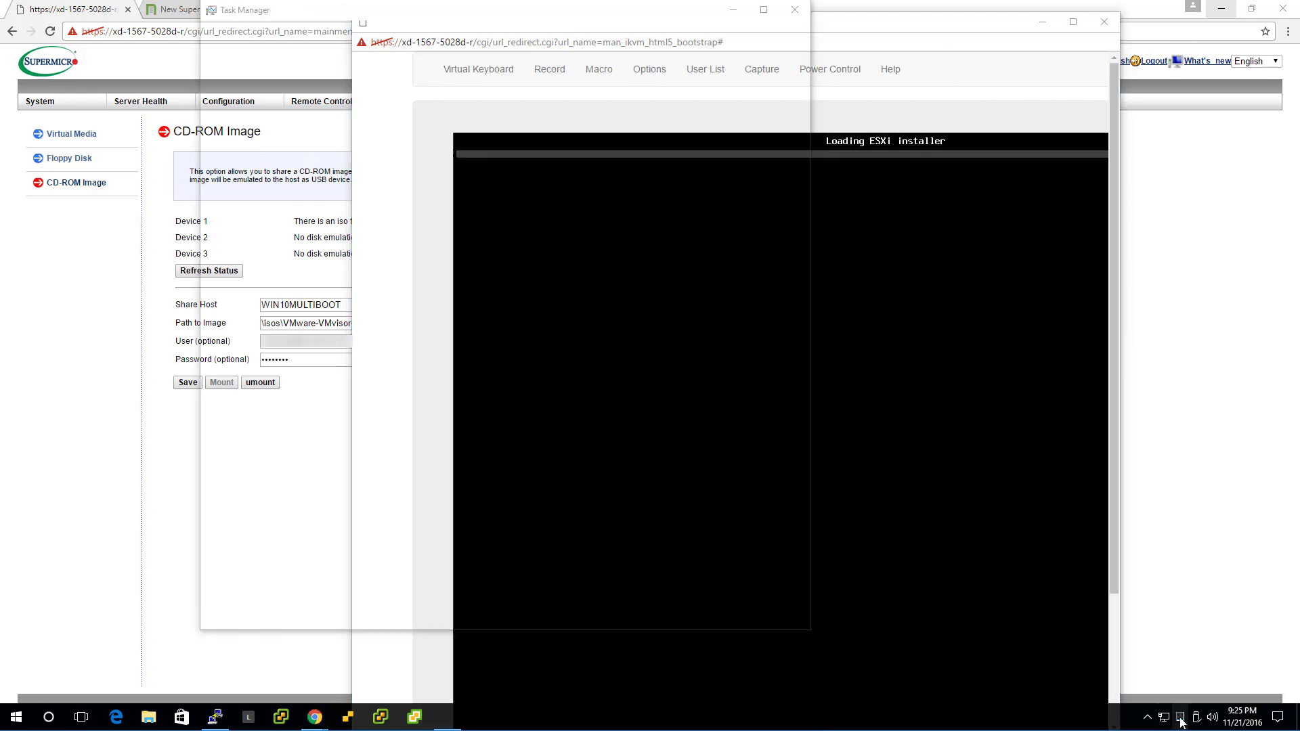
pyautogui.click(271, 43)
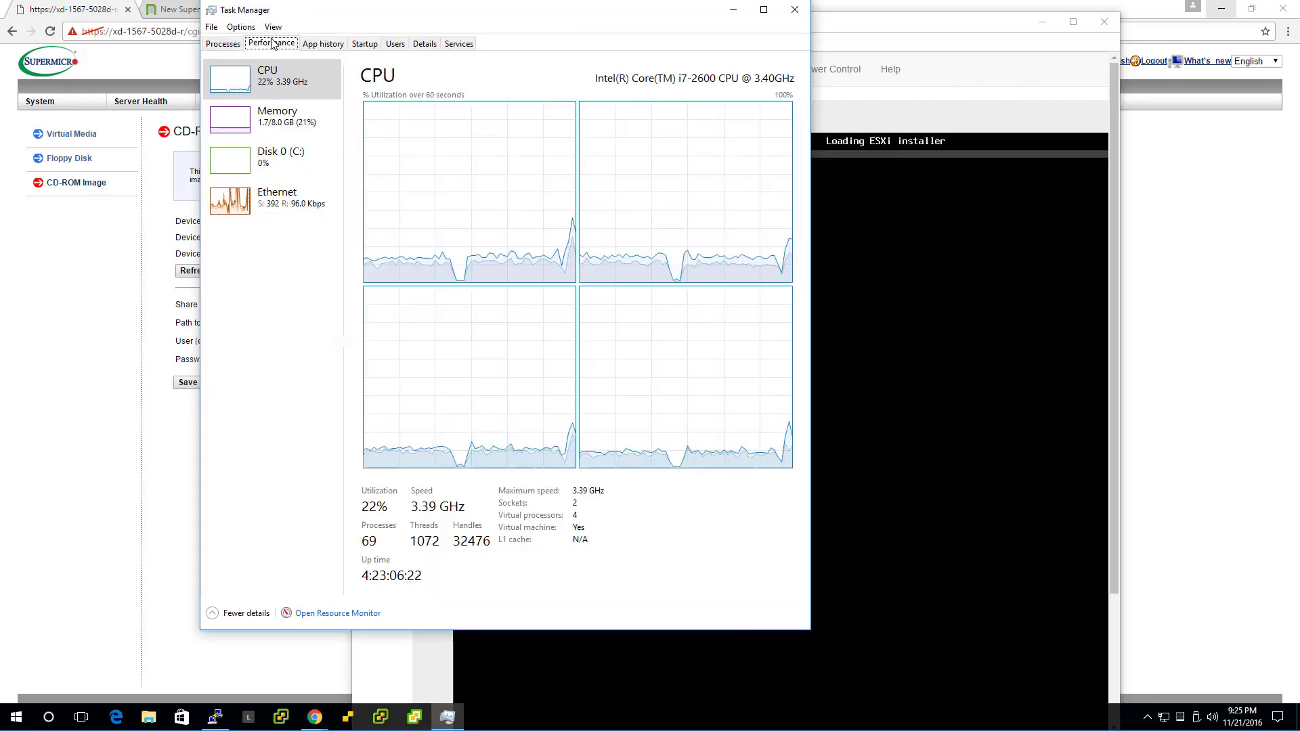
pyautogui.click(278, 206)
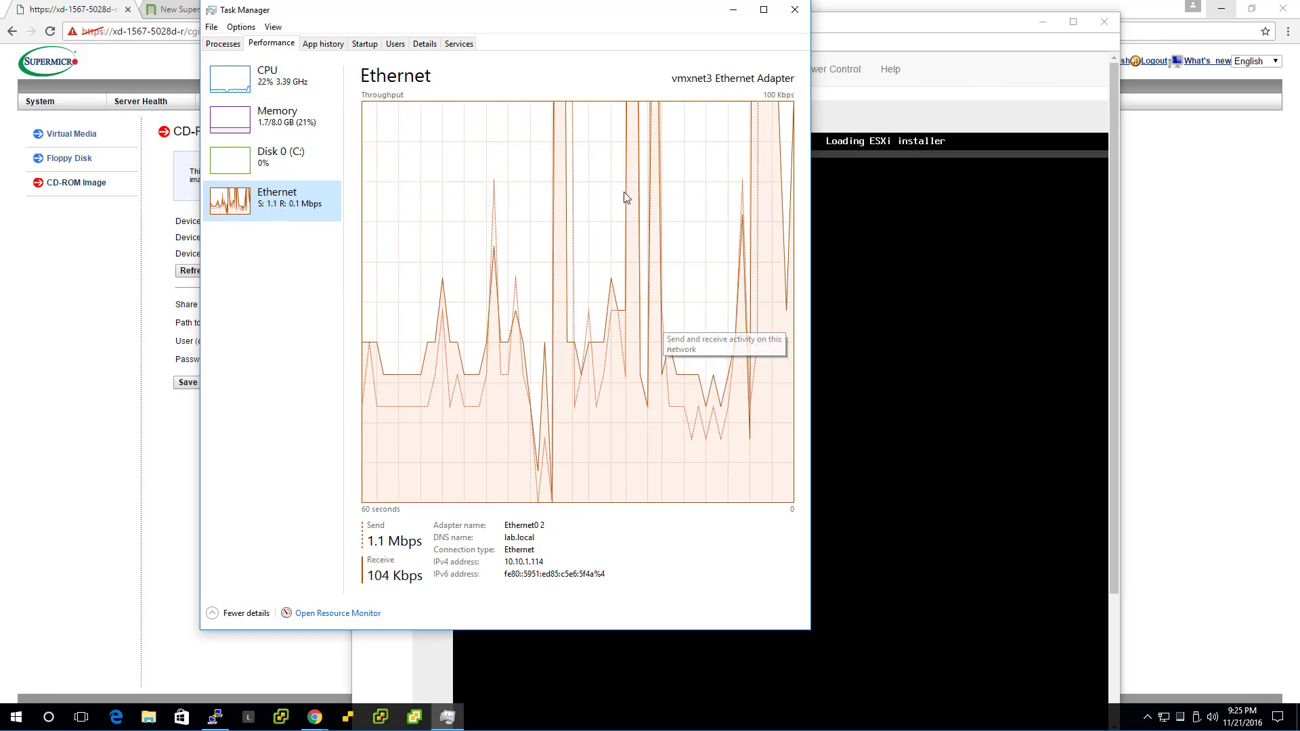
pyautogui.moveTo(535, 16); pyautogui.dragTo(303, 34)
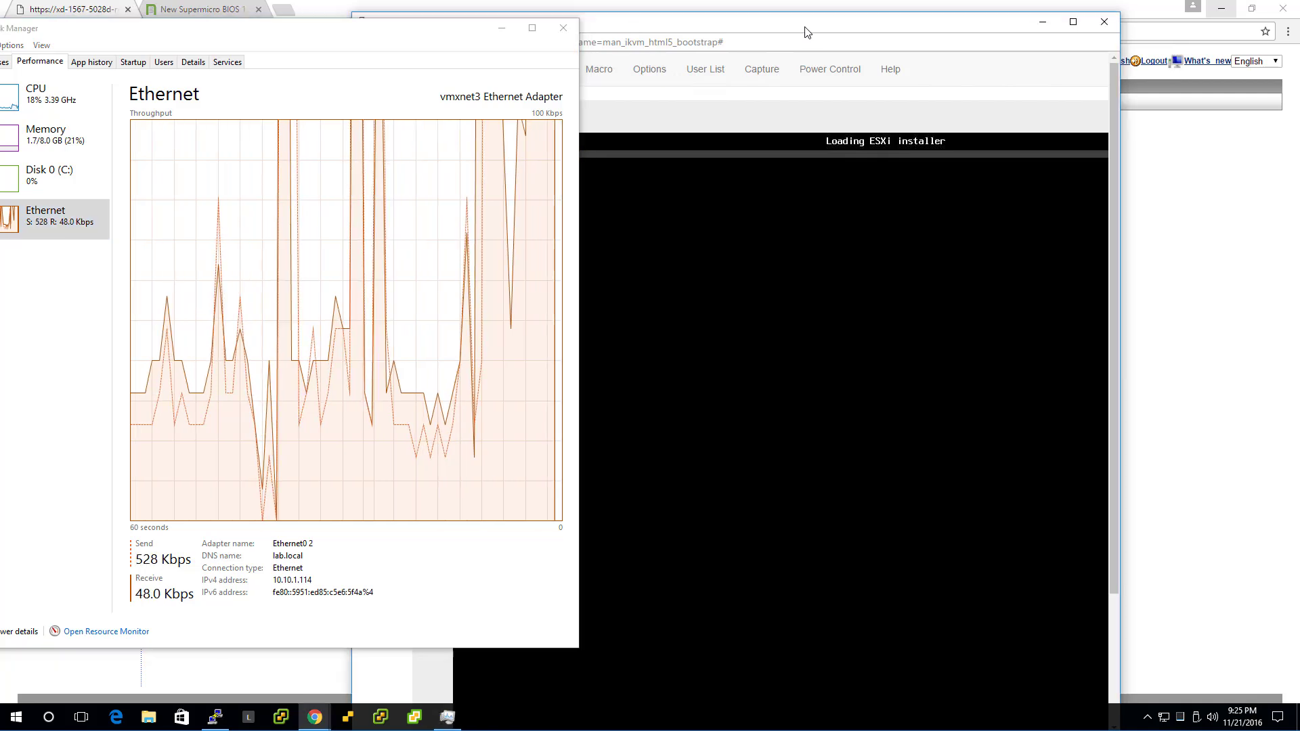
pyautogui.moveTo(807, 32); pyautogui.dragTo(977, 33)
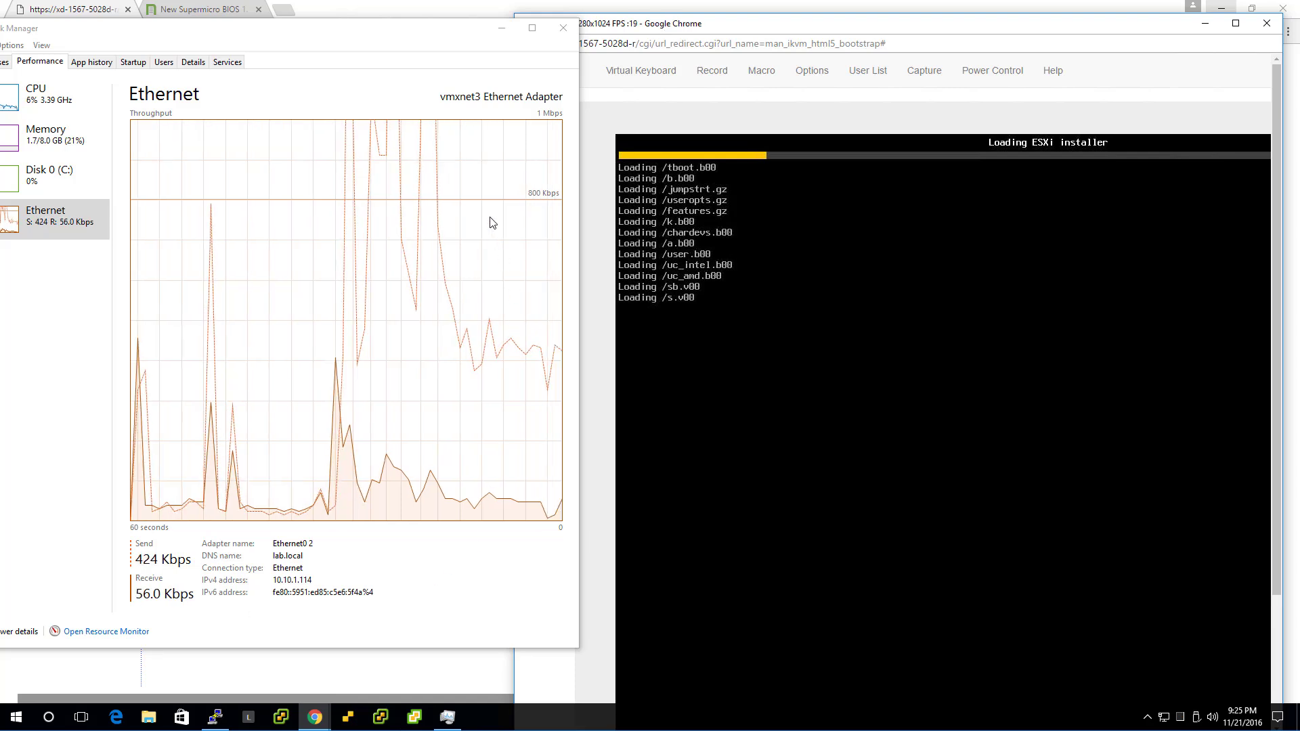
# Minimize Task Manager and open the TinkerTry home page from the article tab's logo
pyautogui.click(500, 34)
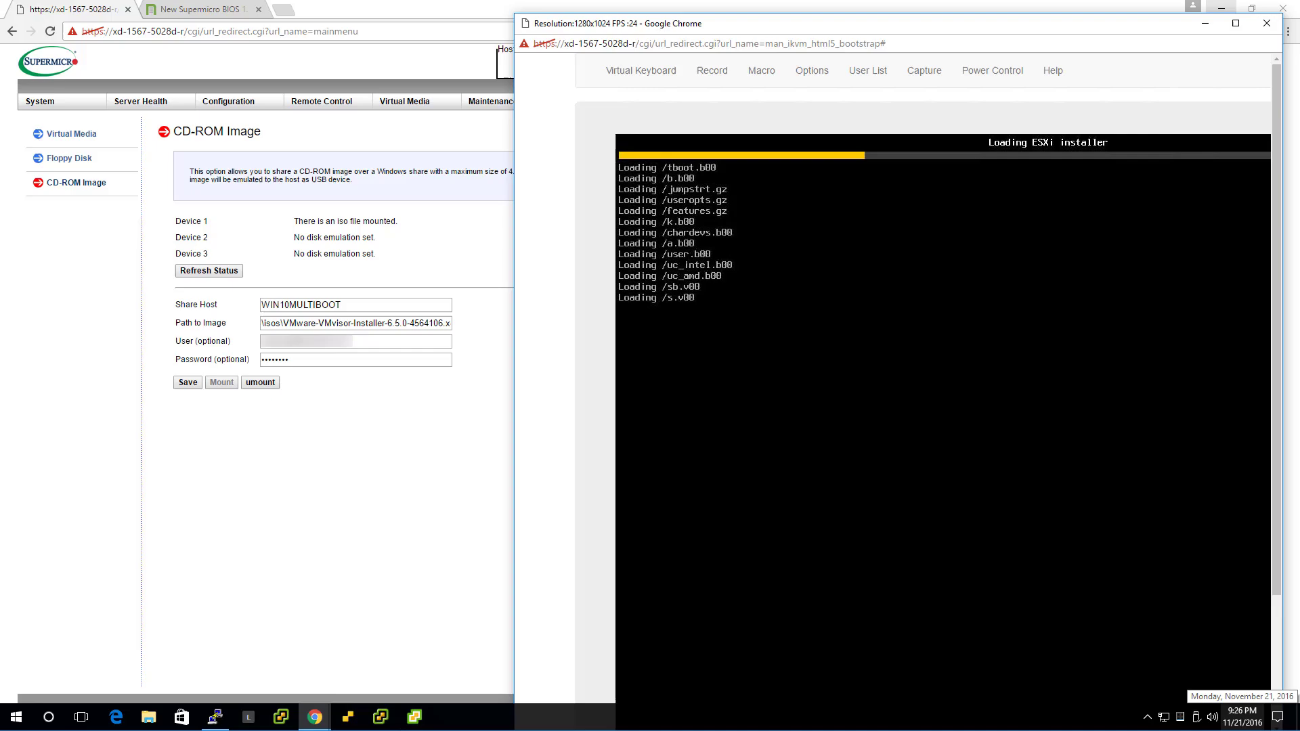
pyautogui.click(211, 11)
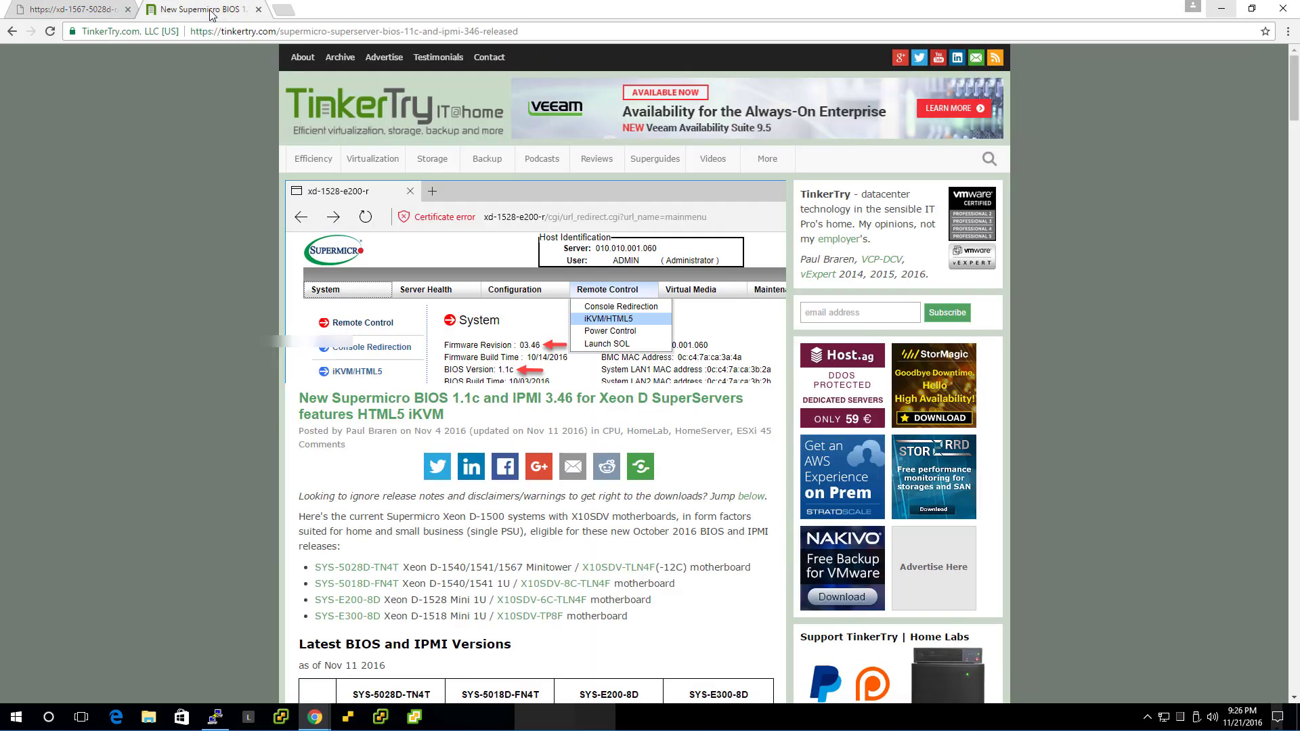
pyautogui.click(386, 108)
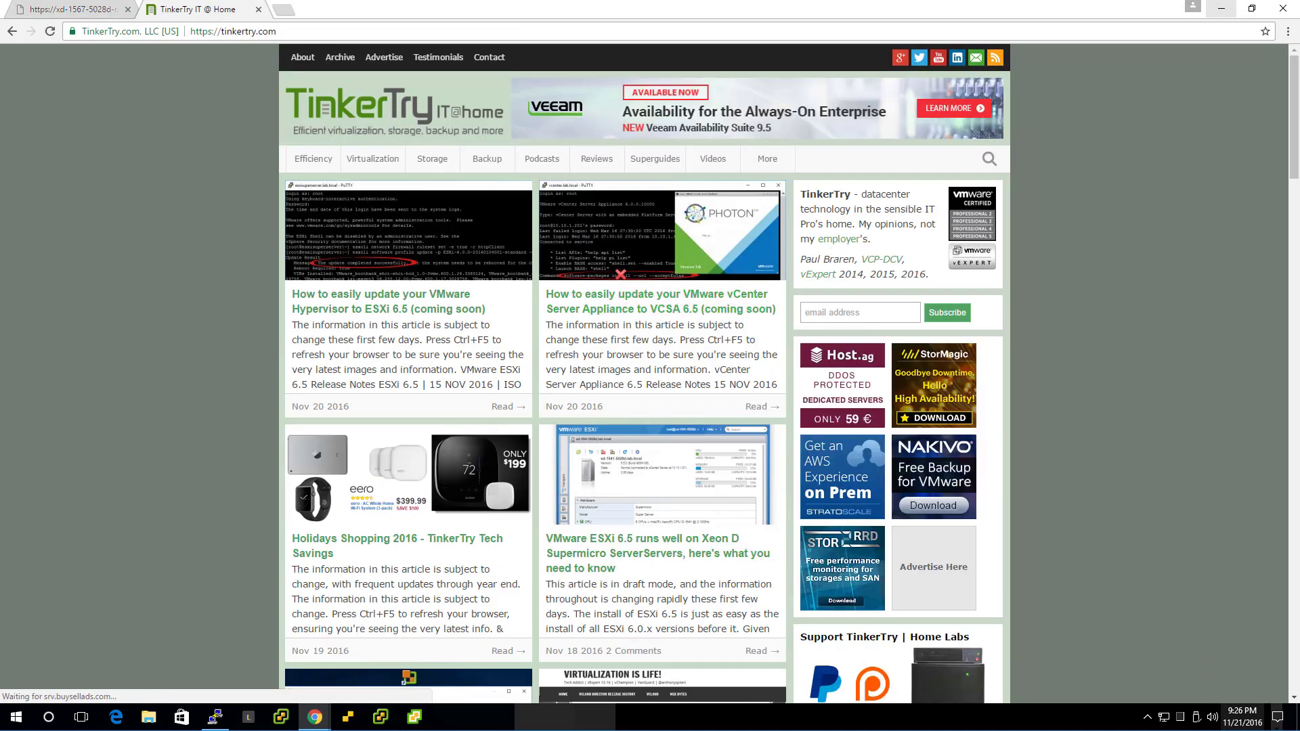